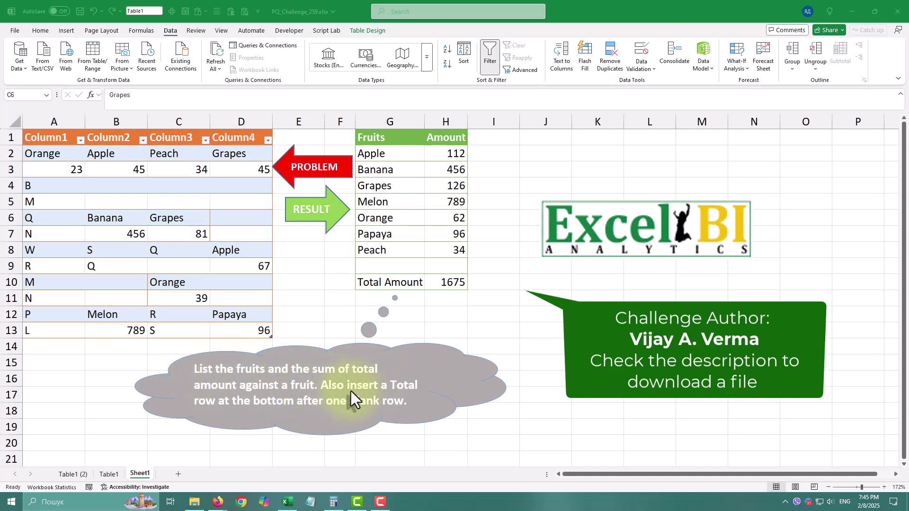
Highlight the expected fruit and amount results, the blank row and the Total Amount row.
left_click(126, 233)
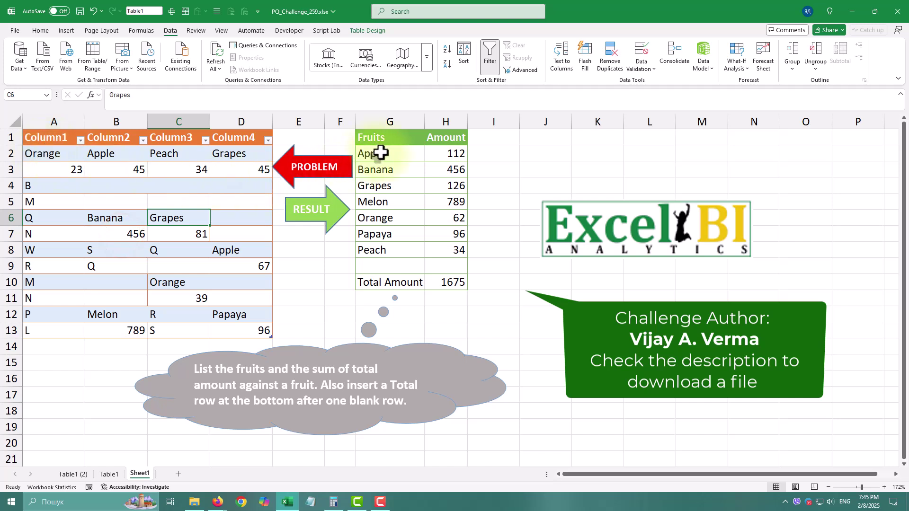
left_click_drag(377, 152, 442, 243)
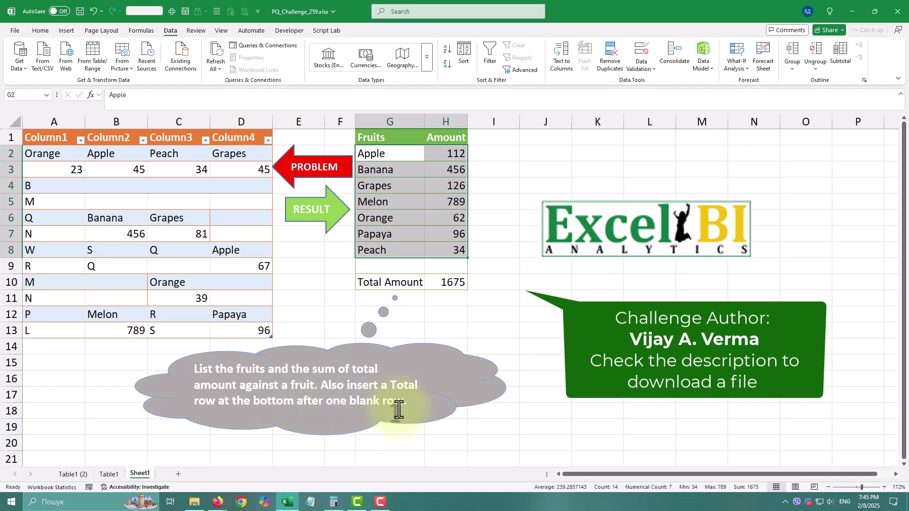
left_click(411, 265)
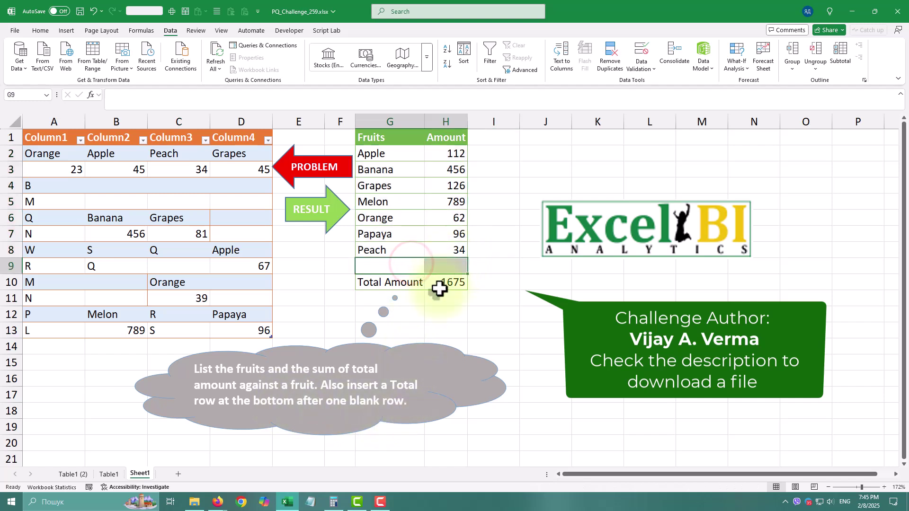
left_click_drag(443, 283, 396, 284)
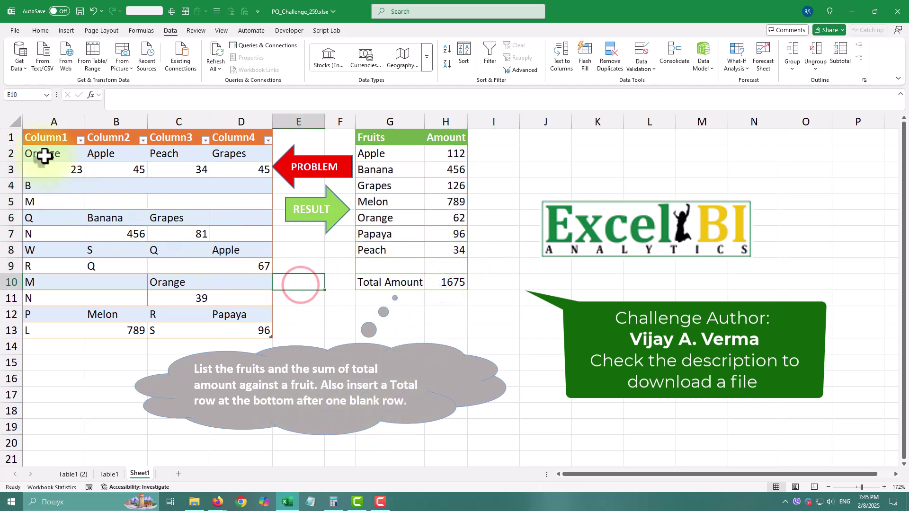
Select the fruit and amount pairs in the source data, including Banana, Apple, Orange, Melon and Papaya.
left_click_drag(44, 155, 243, 171)
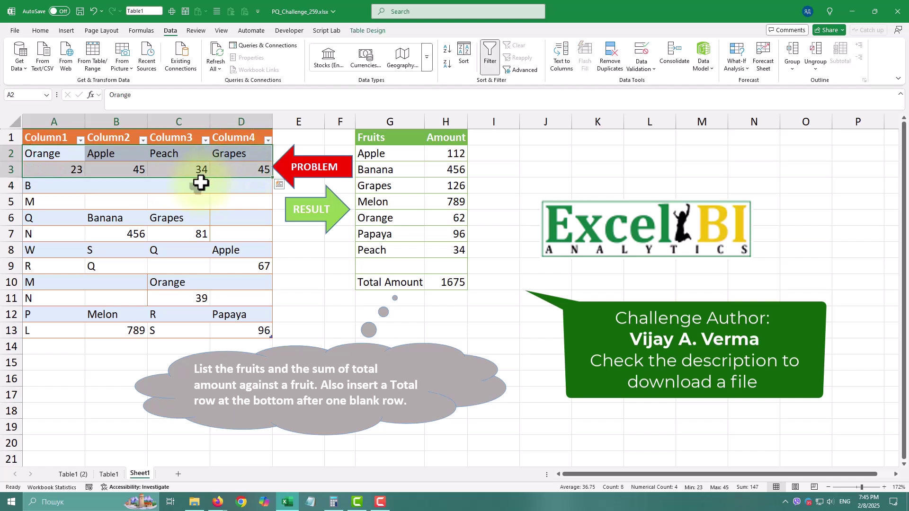
left_click_drag(132, 218, 192, 238)
left_click_drag(257, 251, 256, 260)
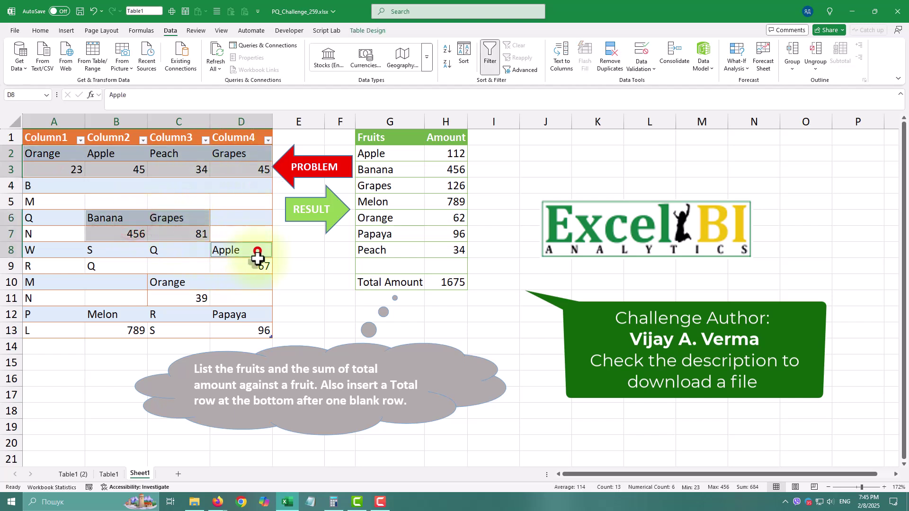
left_click_drag(187, 287, 187, 295)
left_click_drag(112, 311, 115, 326)
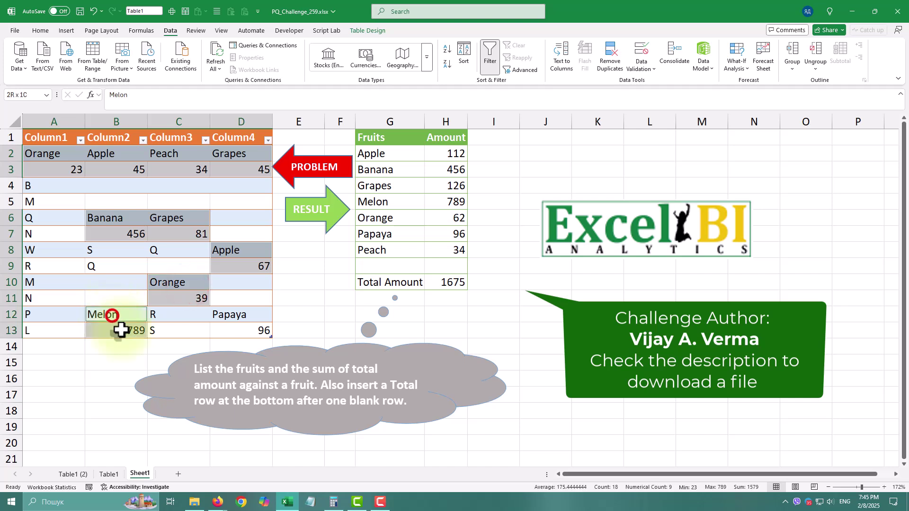
left_click_drag(225, 315, 232, 325)
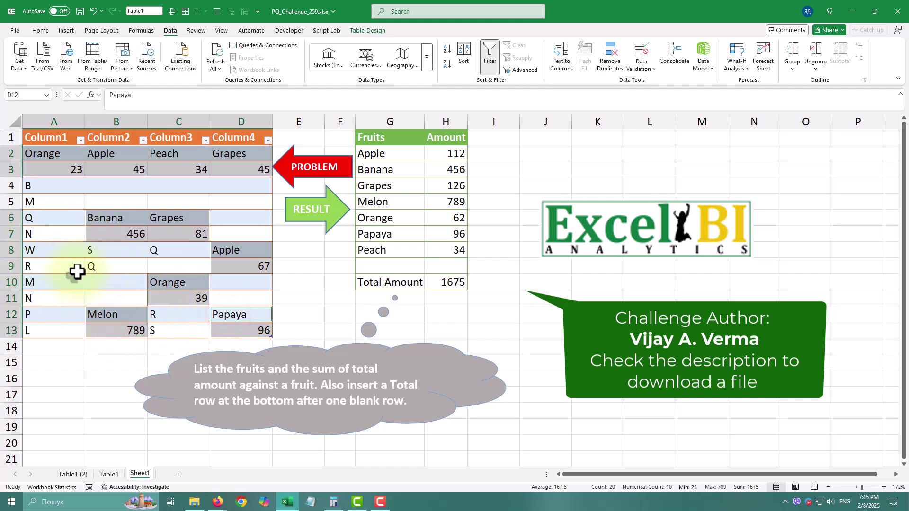
left_click(89, 205)
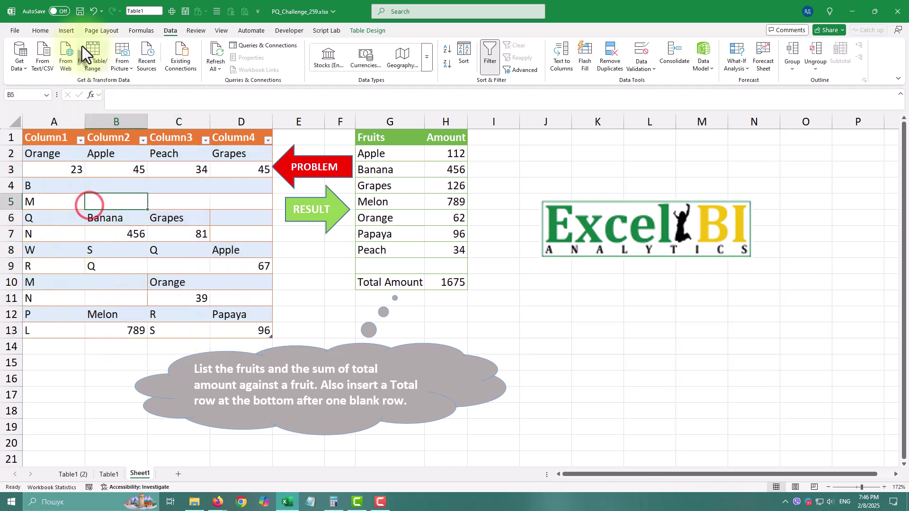
Load Table1 into Power Query Editor from the table range and collapse the Queries pane.
left_click(165, 30)
left_click(92, 57)
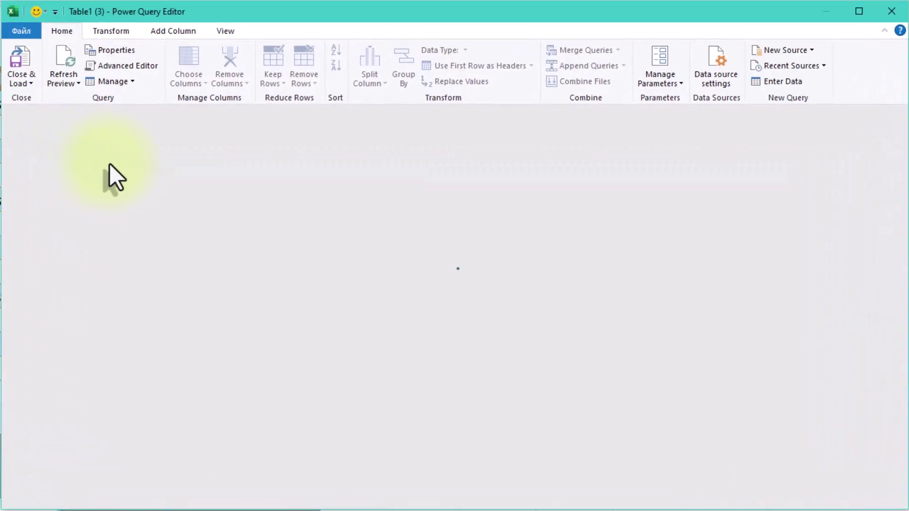
left_click(103, 119)
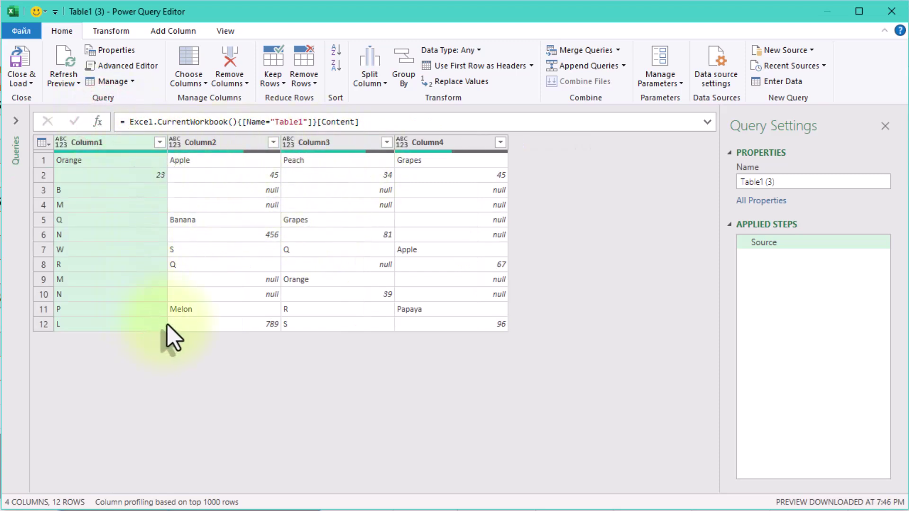
Add a custom step referencing Source and rename it ToList.
left_click(97, 123)
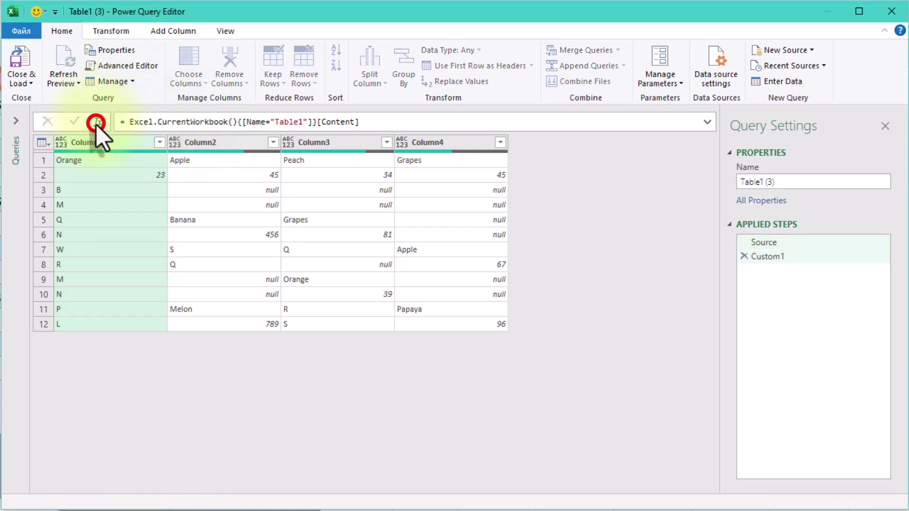
right_click(781, 258)
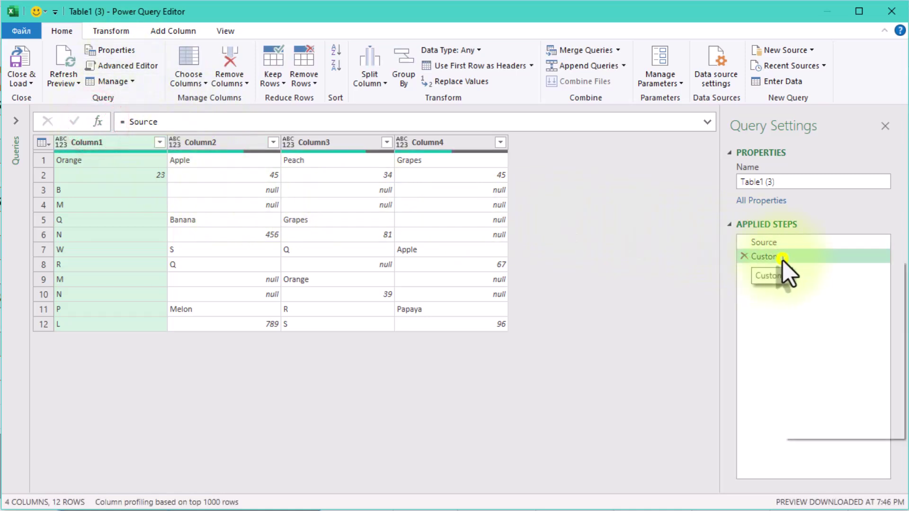
left_click(825, 289)
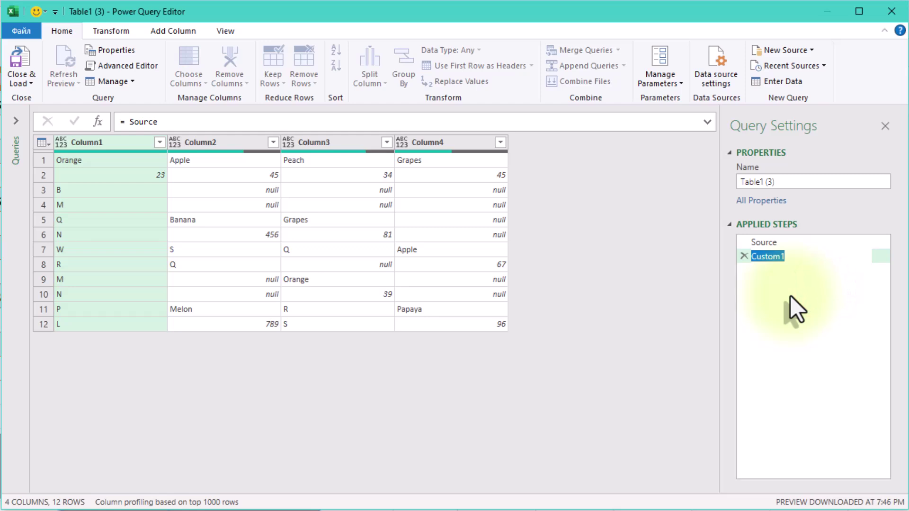
type("ToList")
key("Return")
left_click(691, 288)
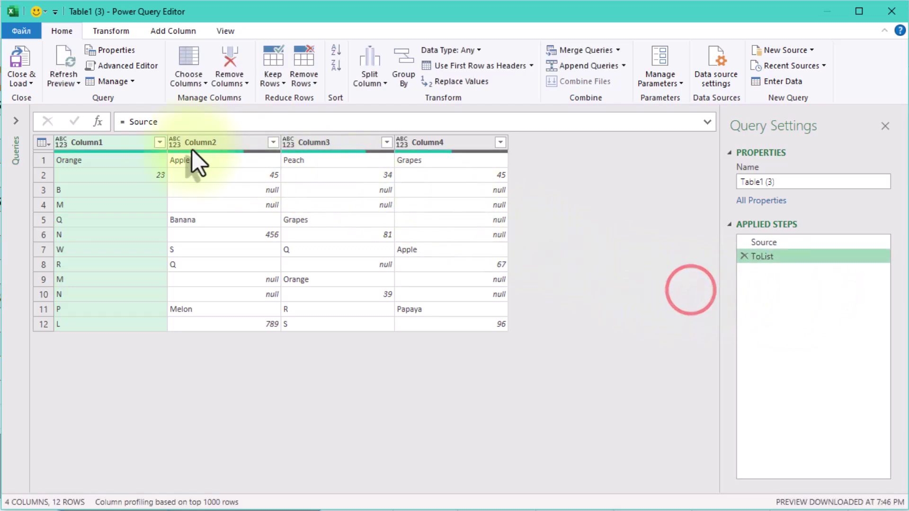
Set the ToList formula to Table.ToColumns(Source) and preview each of the four column lists.
left_click(125, 122)
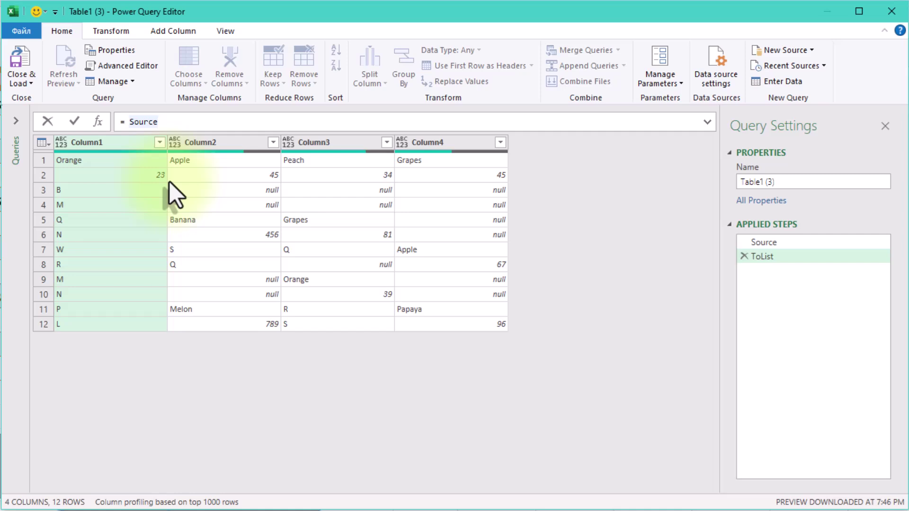
type("Table.")
type("ToCo")
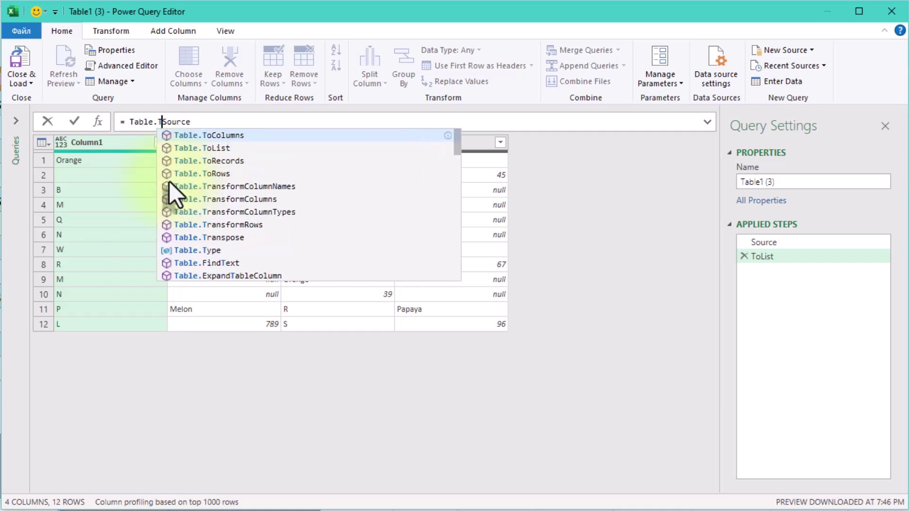
type("lumns(Source")
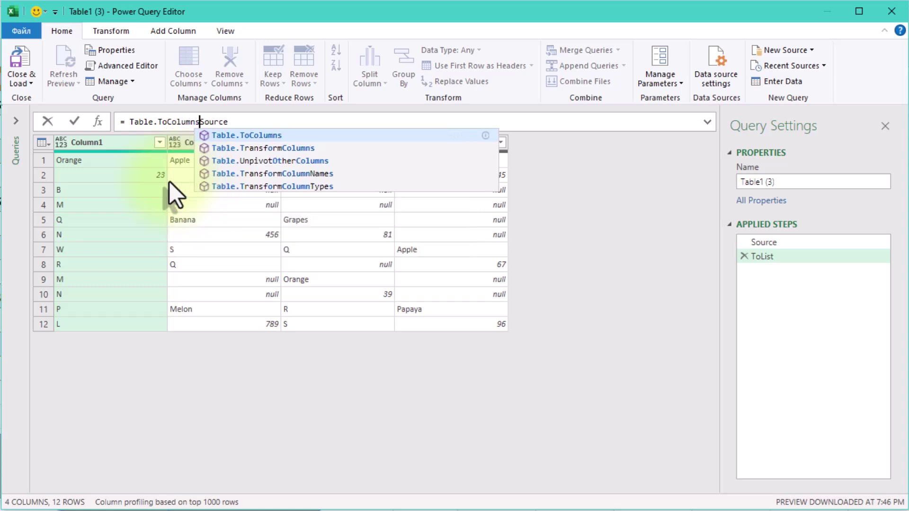
type(")")
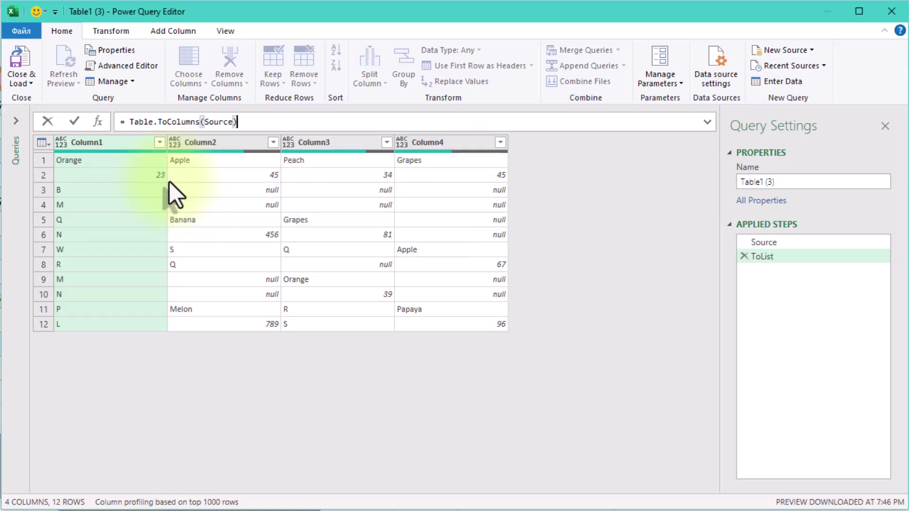
left_click(227, 363)
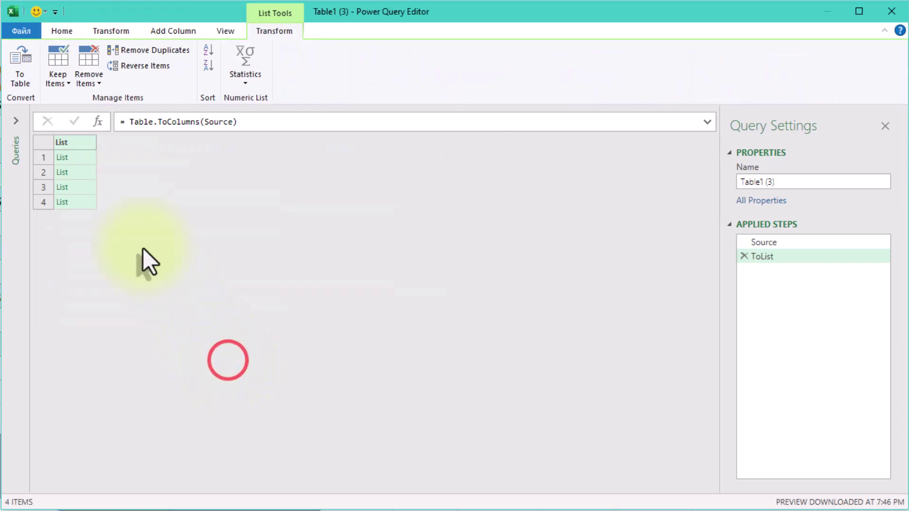
left_click(92, 164)
left_click(89, 173)
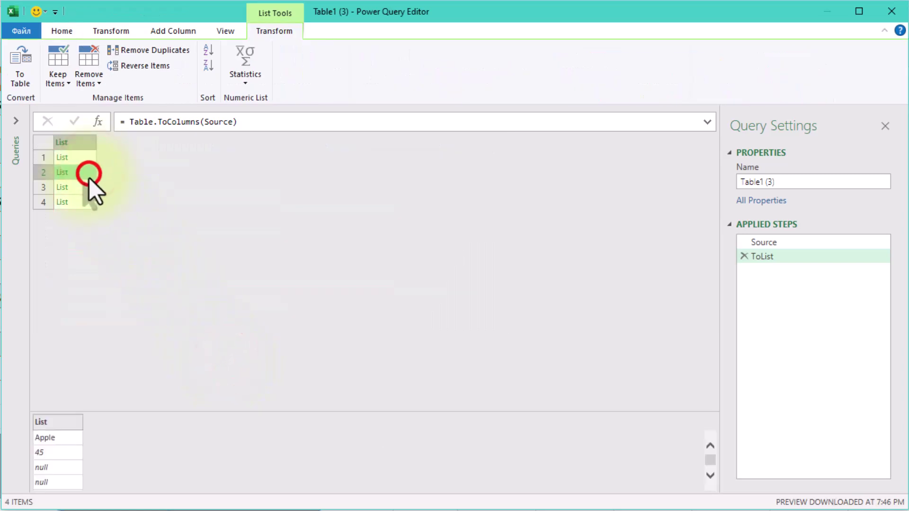
left_click(89, 187)
left_click(87, 206)
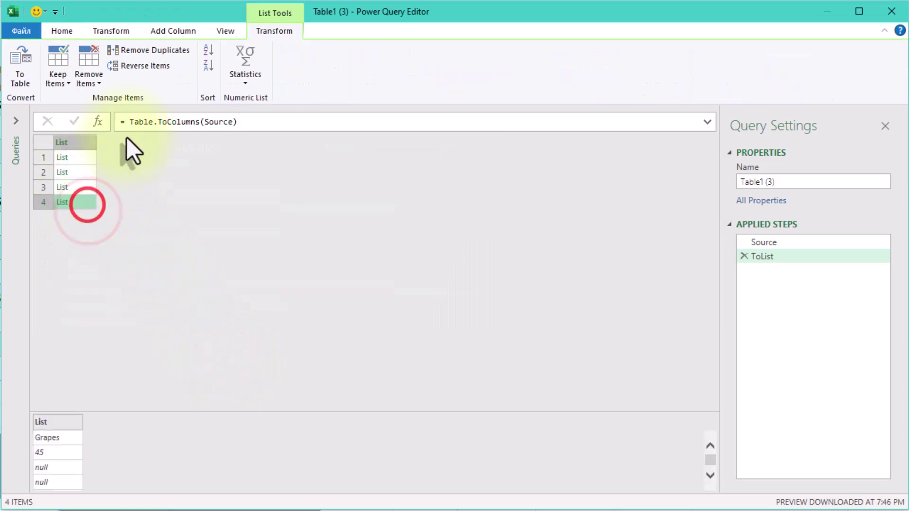
Wrap the formula as List.Combine(Table.ToColumns(Source)) to get one 48-item list.
left_click(128, 122)
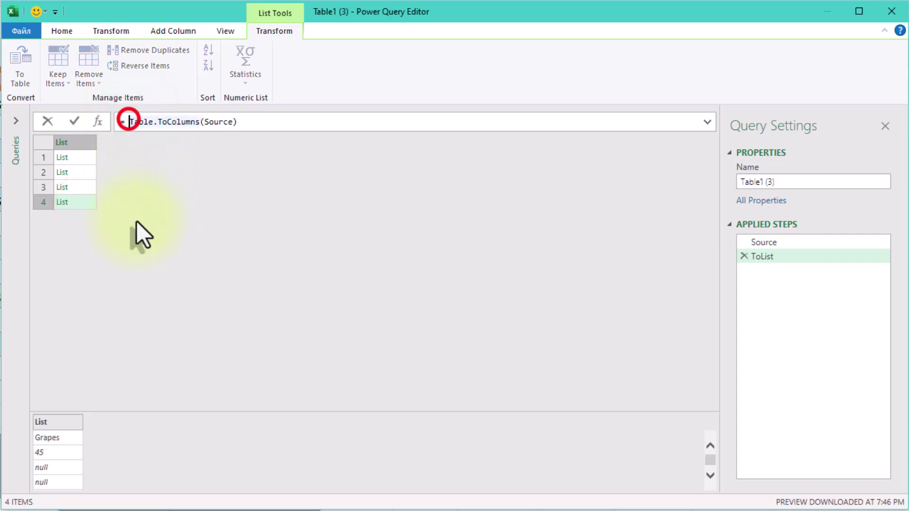
type("List.")
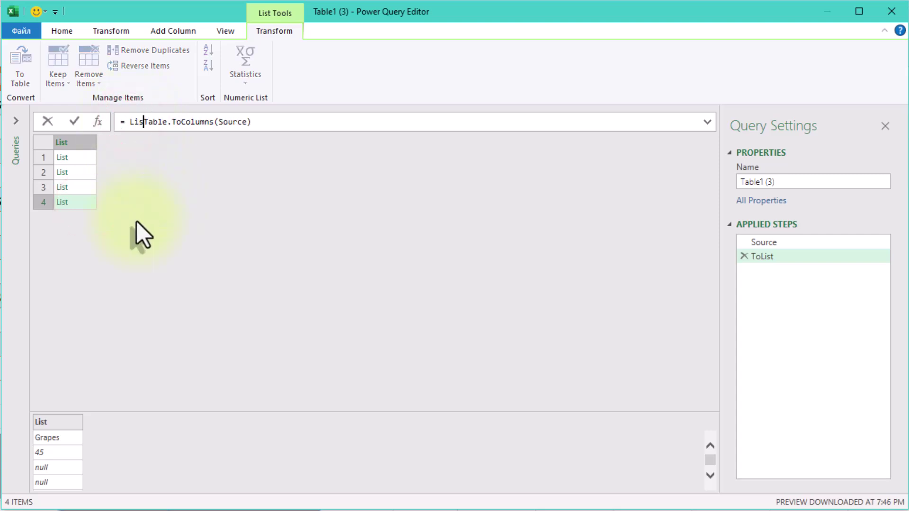
type("Combin")
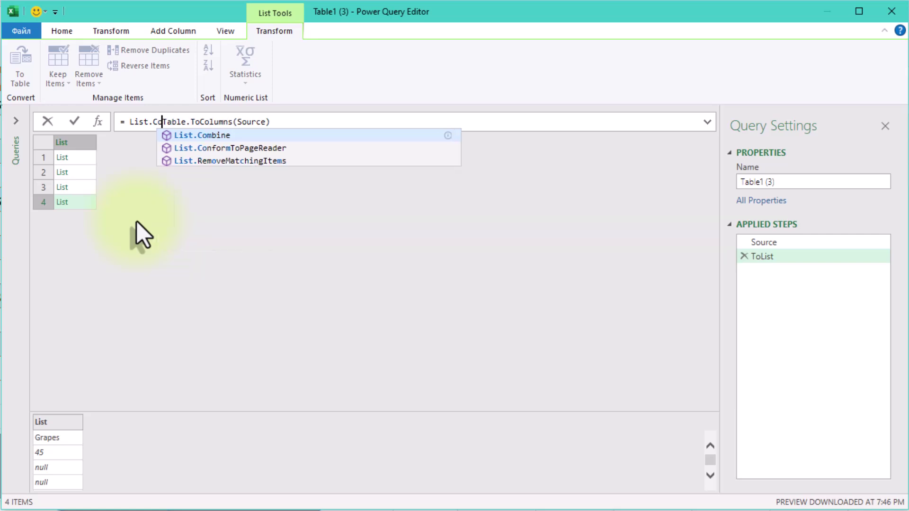
type("e(")
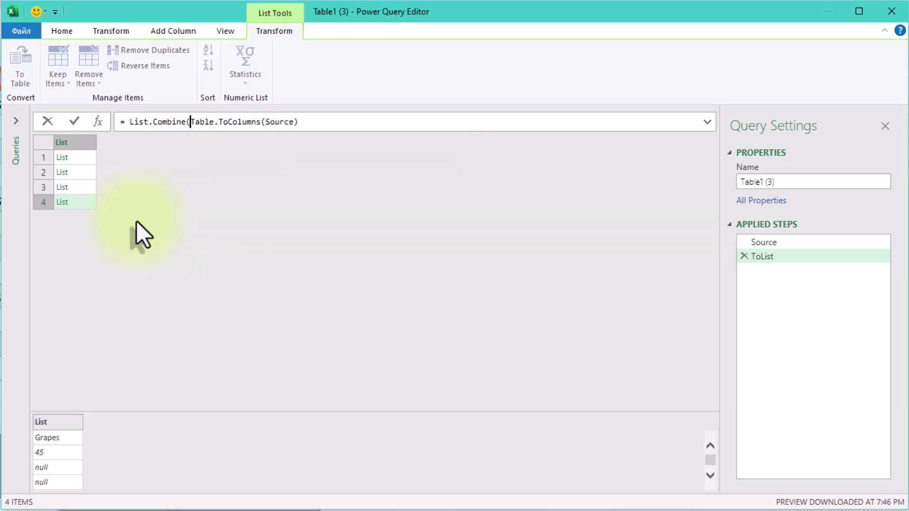
key("End")
type(")")
left_click(132, 221)
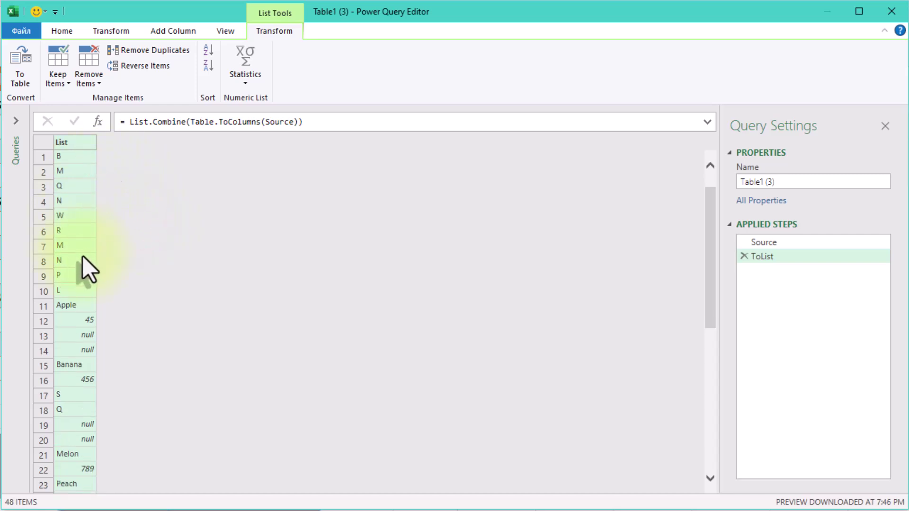
Add a custom step after ToList, rename it Clean, and begin its formula with List.Alternate(.
scroll(83, 256, "down", 8)
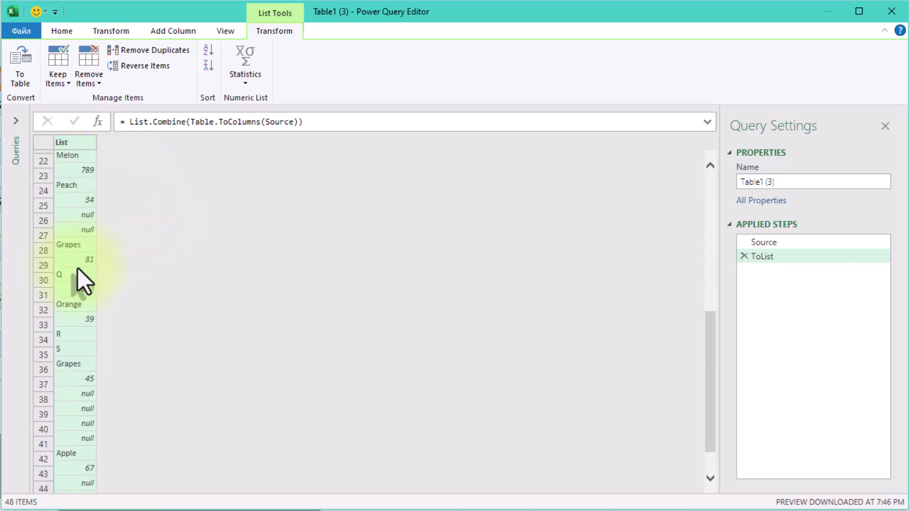
left_click(98, 122)
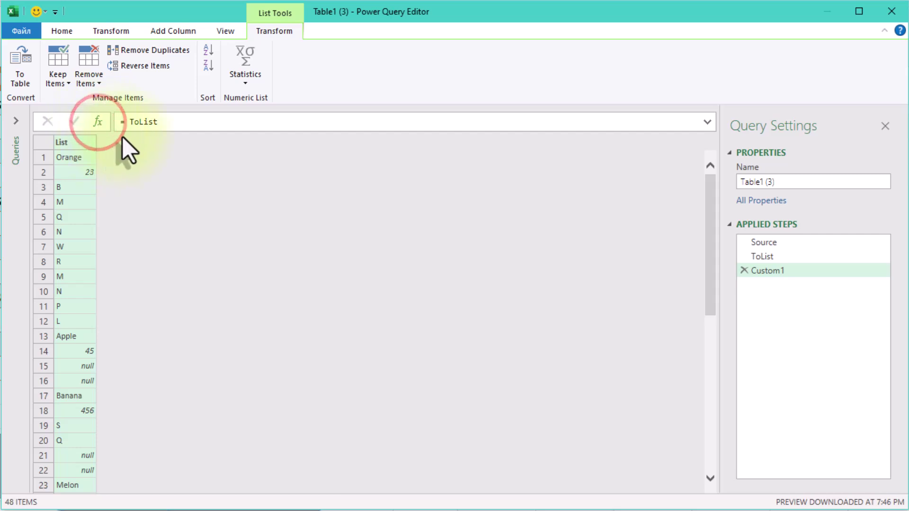
right_click(779, 271)
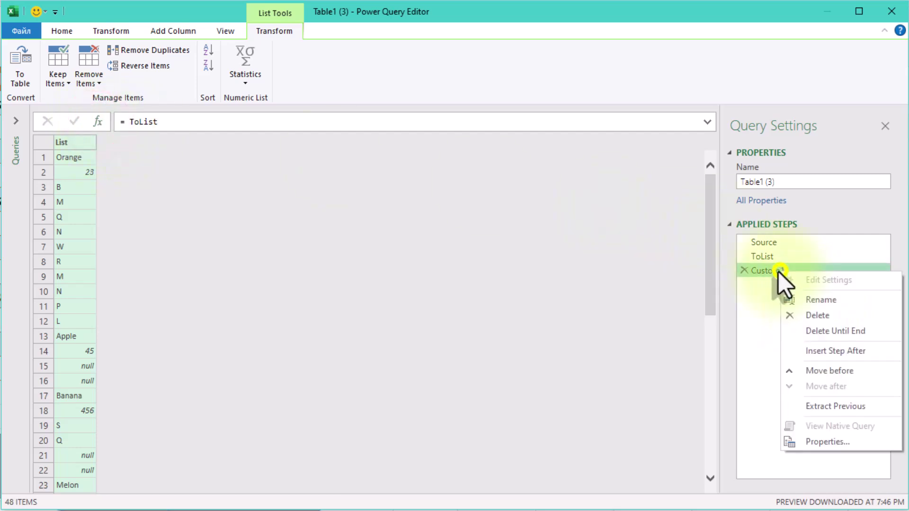
left_click(824, 299)
type("Cle")
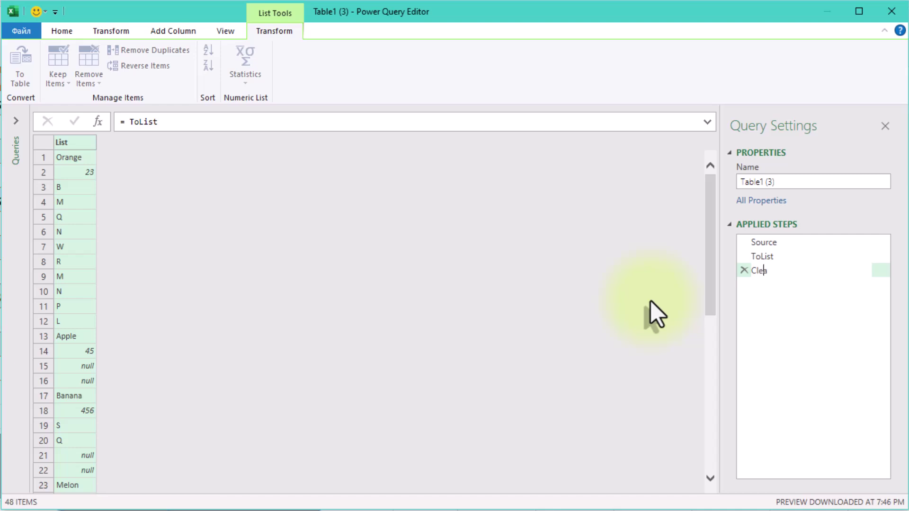
type("an")
left_click(650, 300)
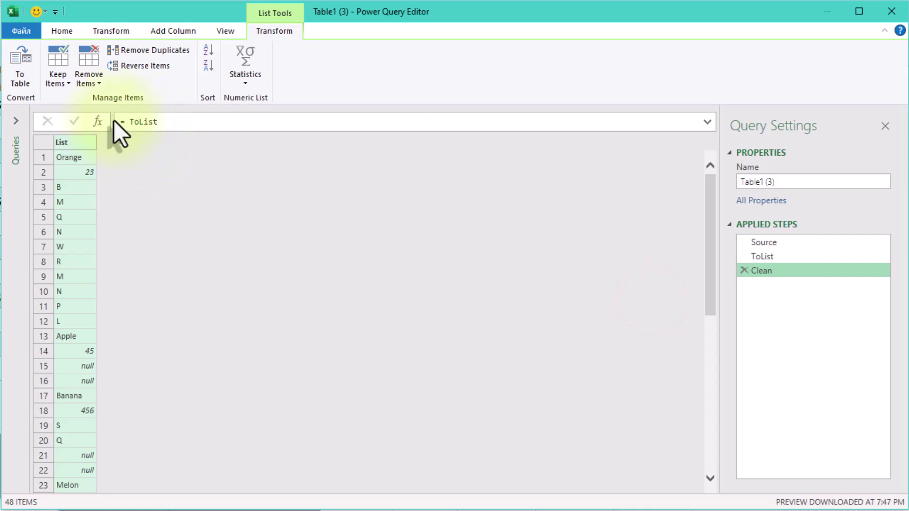
left_click(129, 122)
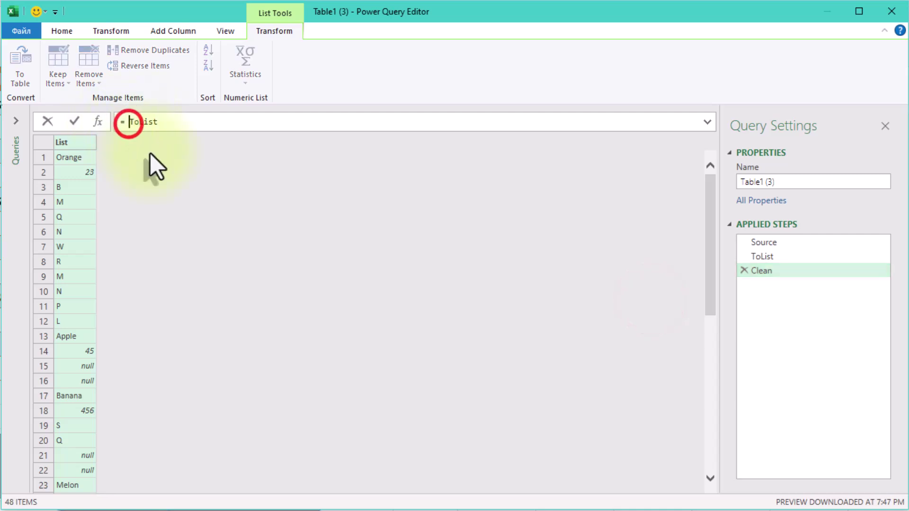
type("List.")
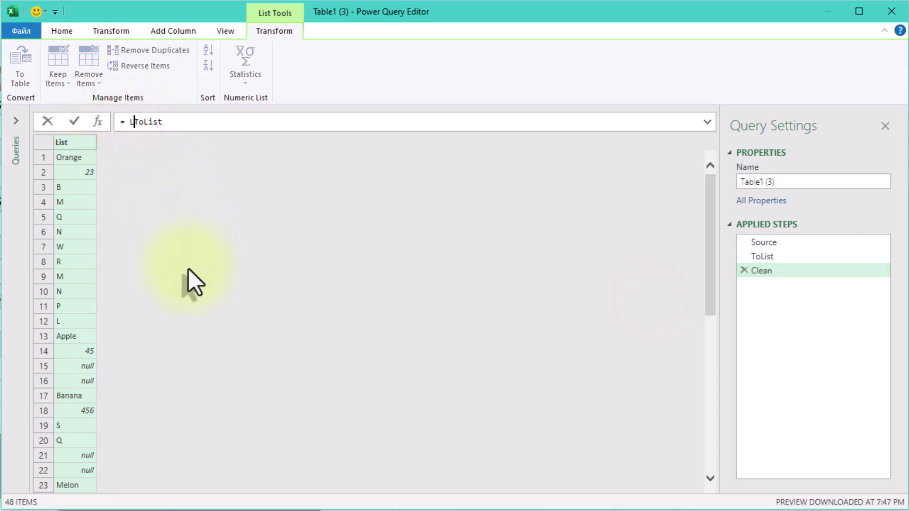
type("Alter")
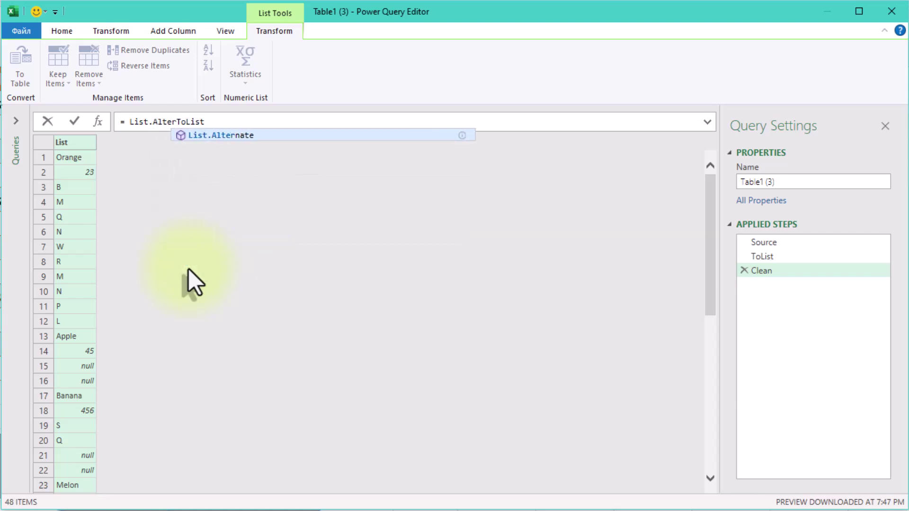
type("nate(")
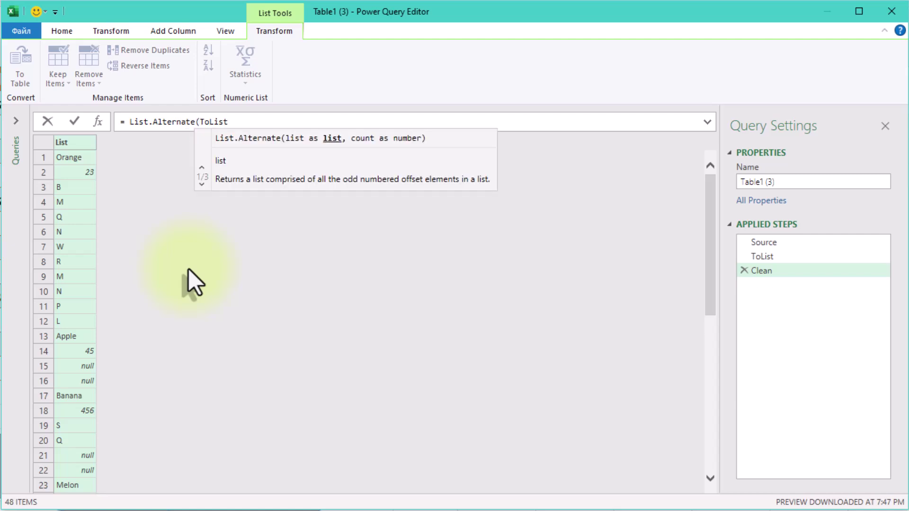
Apply List.Alternate(ToList,1,1,1), then drop the last argument to List.Alternate(ToList,1,1).
key("End")
type(",1,1,1")
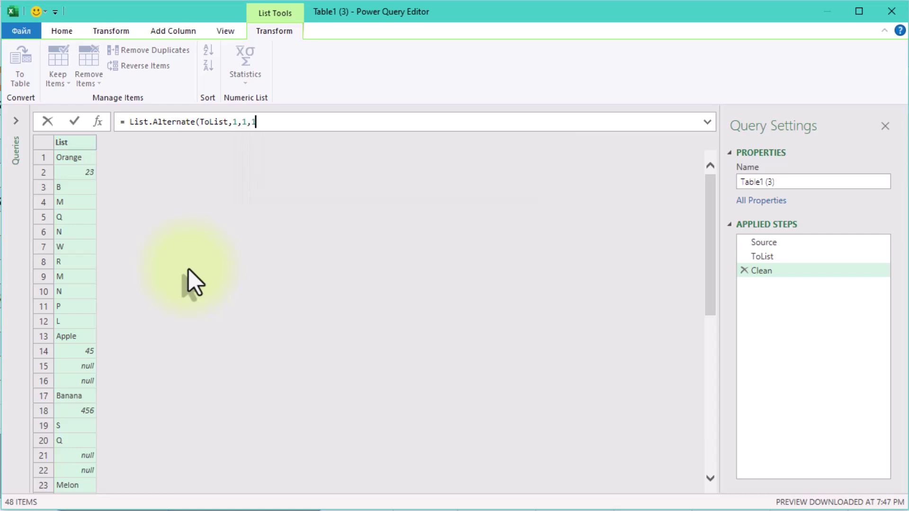
type(")")
left_click(188, 269)
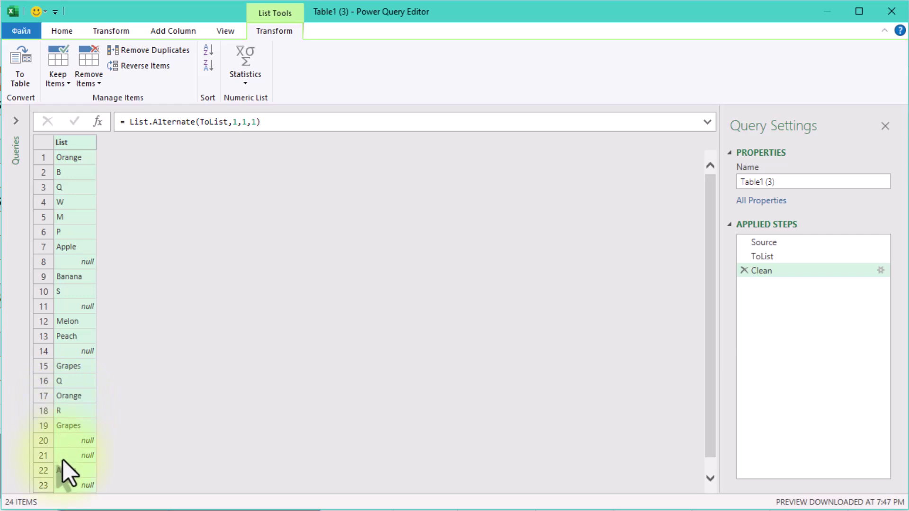
left_click(247, 120)
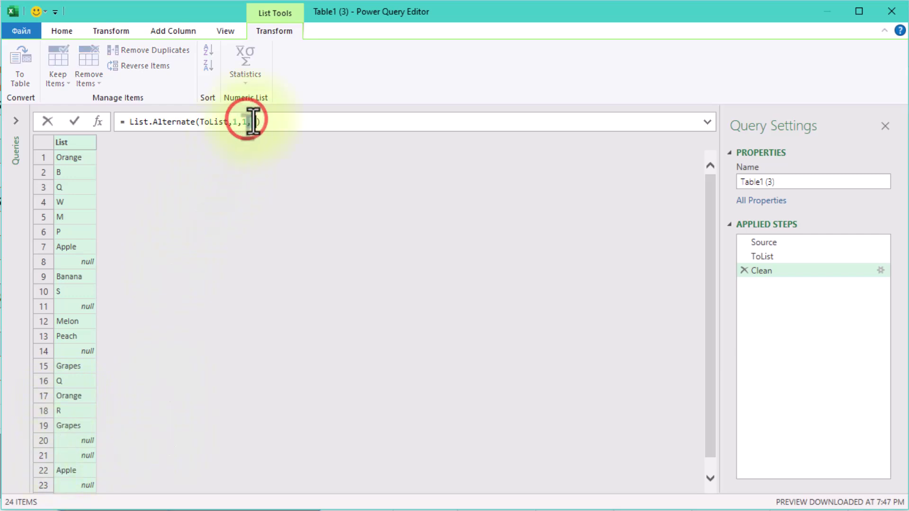
double_click(252, 121)
left_click(244, 256)
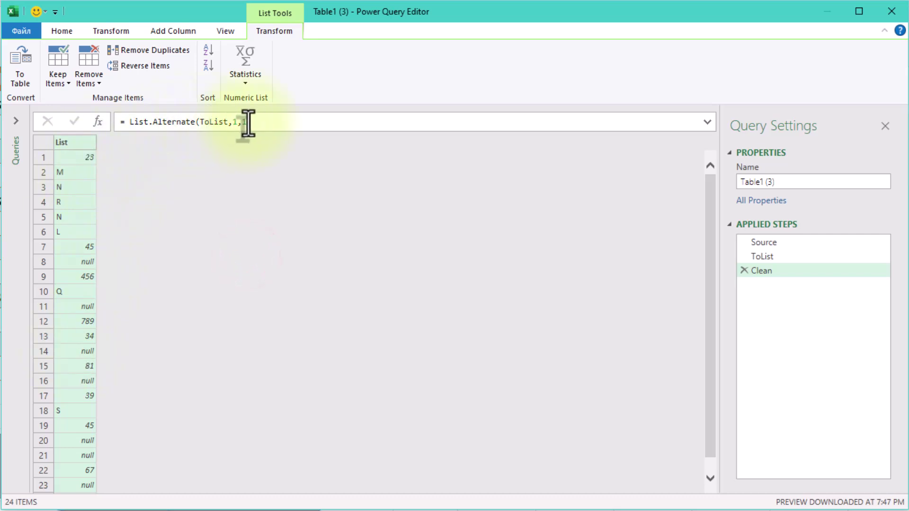
left_click_drag(256, 122, 130, 127)
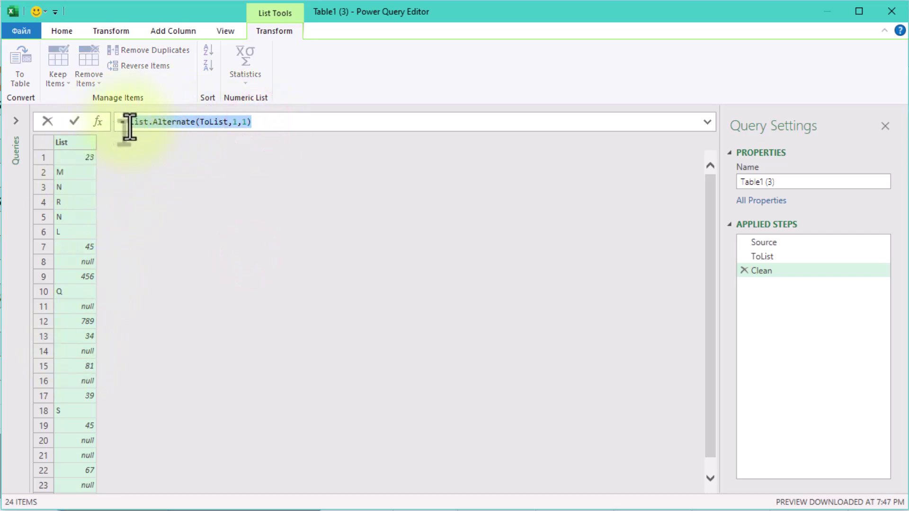
Build Table.FromColumns({List.Alternate(ToList,1,1,1),List.Alternate(ToList,1,1)}) as a two-column table.
left_click(129, 124)
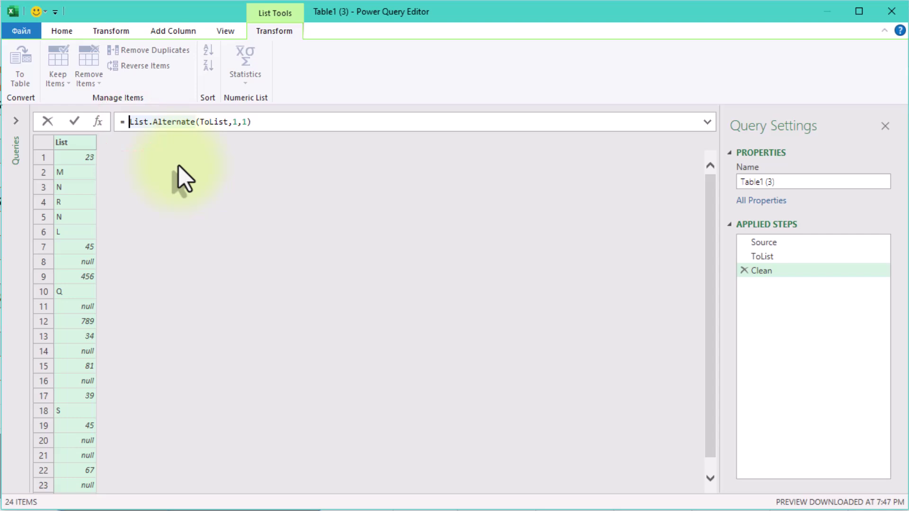
type("T")
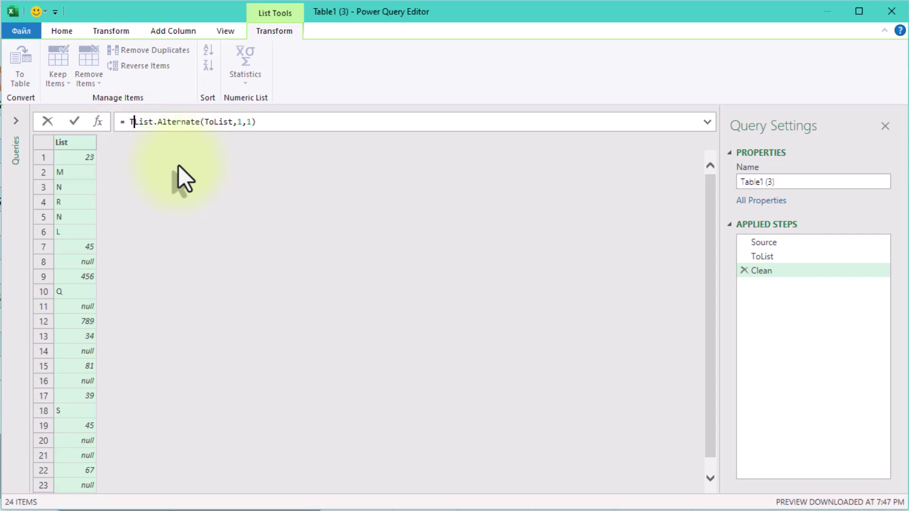
type("able")
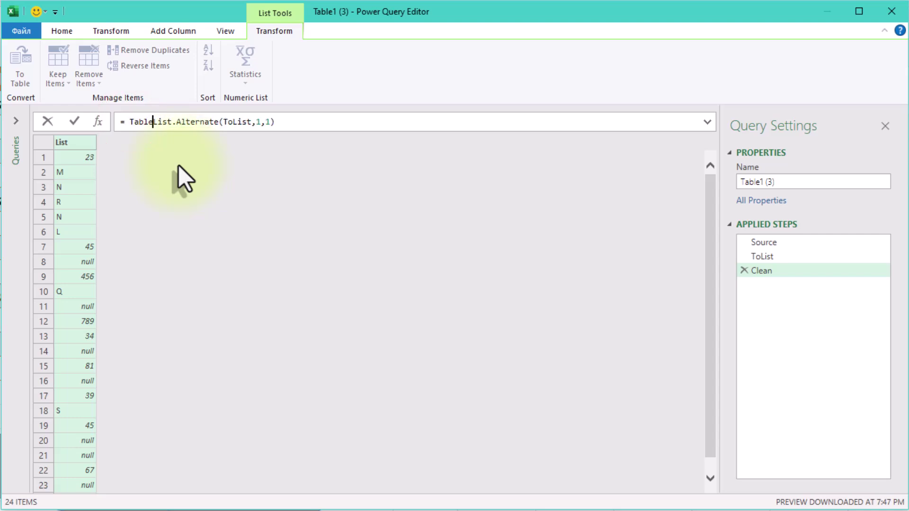
type(".From")
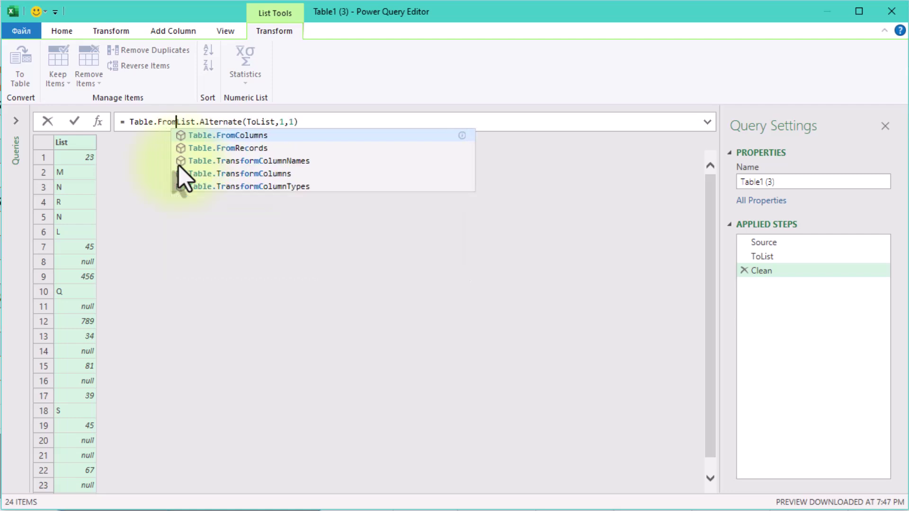
type("Columns")
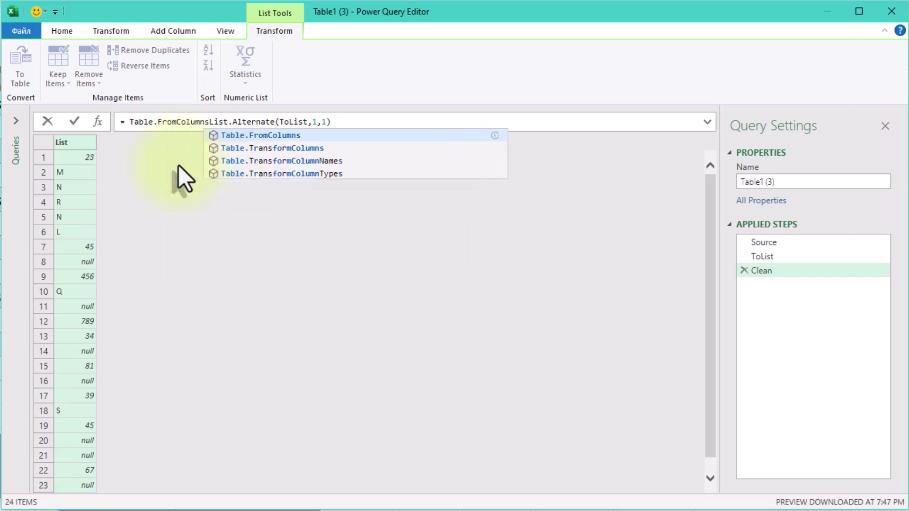
type("(")
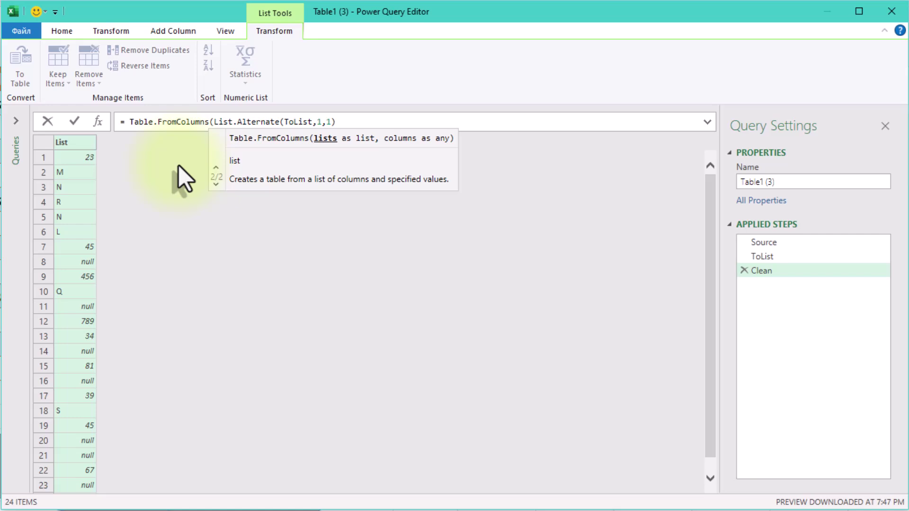
type("List.Alternate(ToList,1,1),")
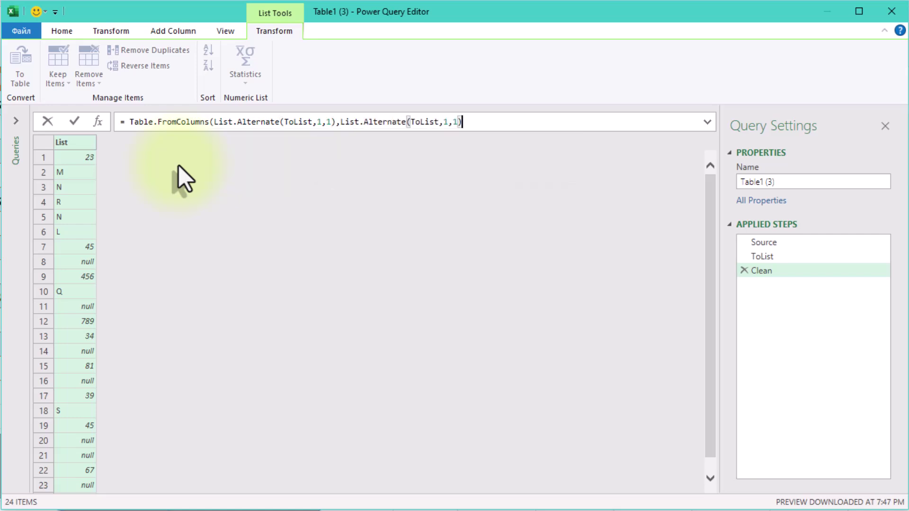
type(")")
key("Left")
key("Left")
key("Left")
key("Left")
key("Left")
key("Left")
key("Left")
key("Left")
key("Left")
key("Left")
key("Left")
key("Left")
key("Left")
key("Left")
type(",1")
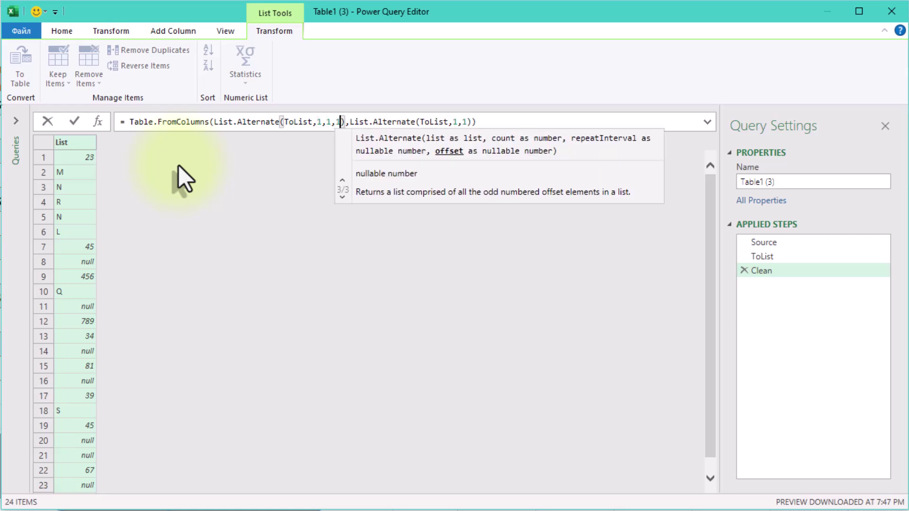
key("Left")
key("Left")
key("Left")
key("Left")
key("Left")
key("Left")
key("Left")
key("Left")
key("Left")
key("Left")
key("Left")
key("Left")
key("Left")
key("Left")
key("Left")
key("Left")
key("Left")
key("Left")
key("Left")
key("Left")
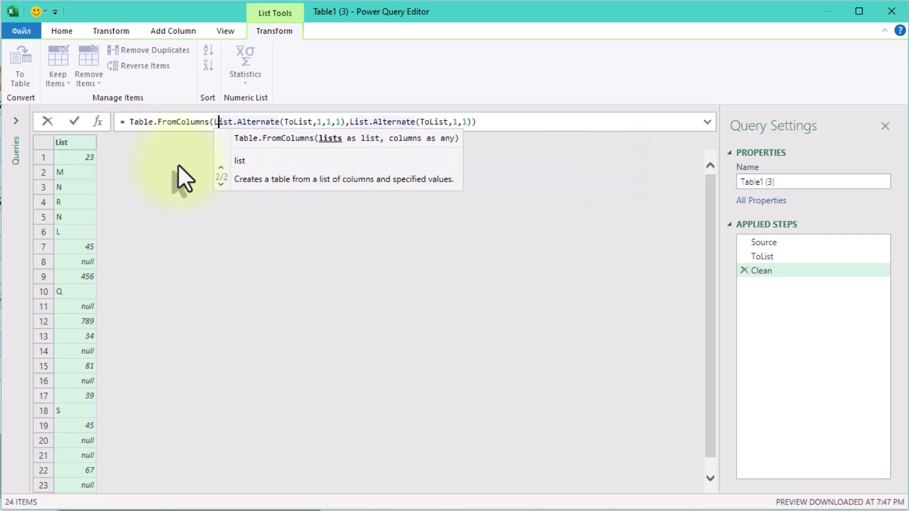
type("{")
key("End")
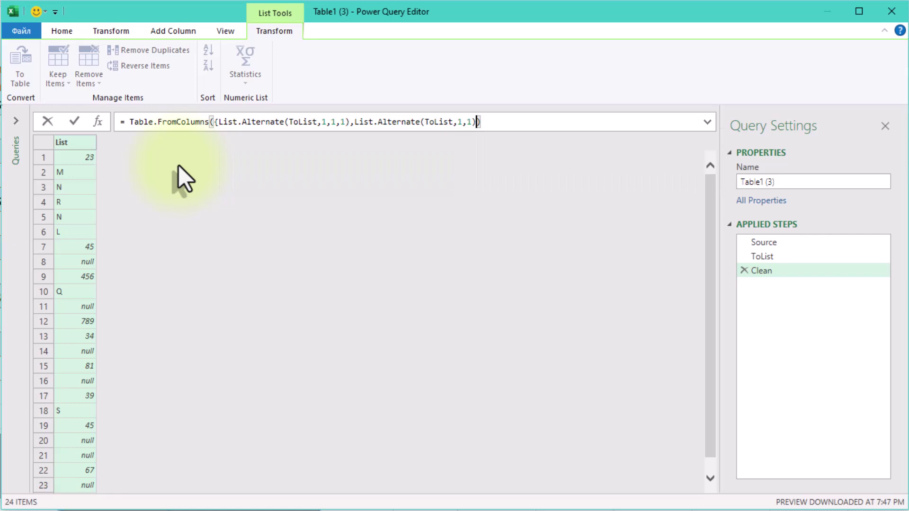
left_click(227, 218)
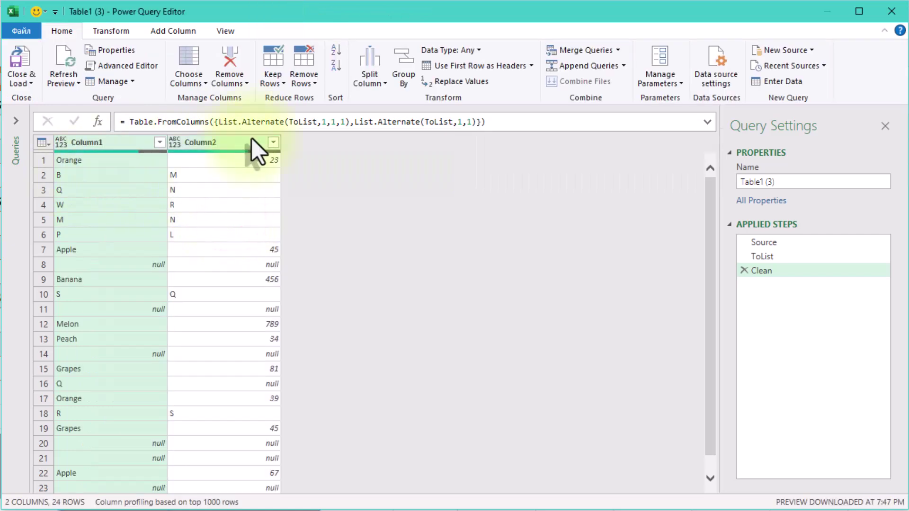
Name the table's columns Fruits and Amount in the formula.
left_click(481, 122)
type(",")
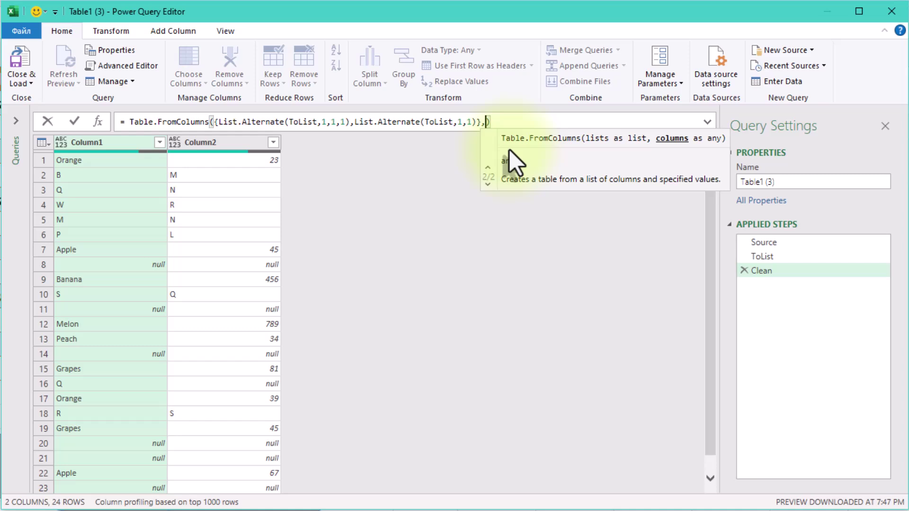
type("{\"Fruits\",")
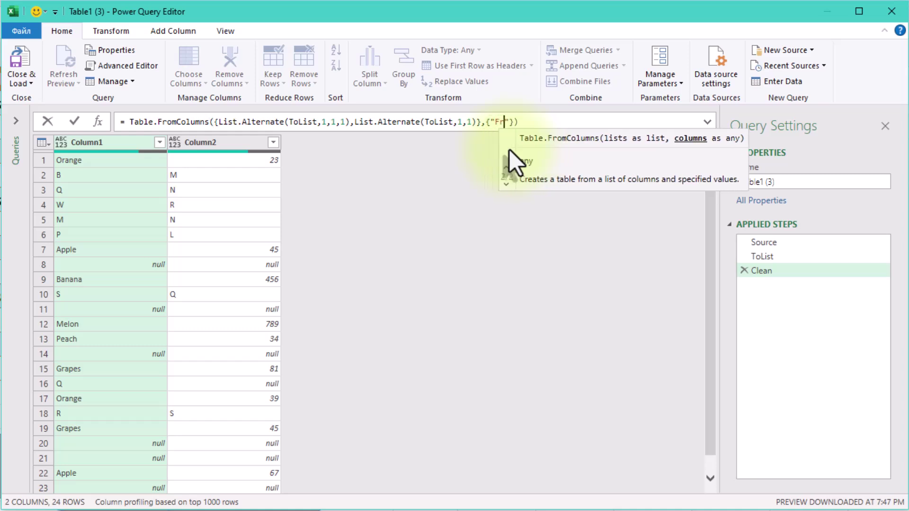
type(" \"Amount\"")
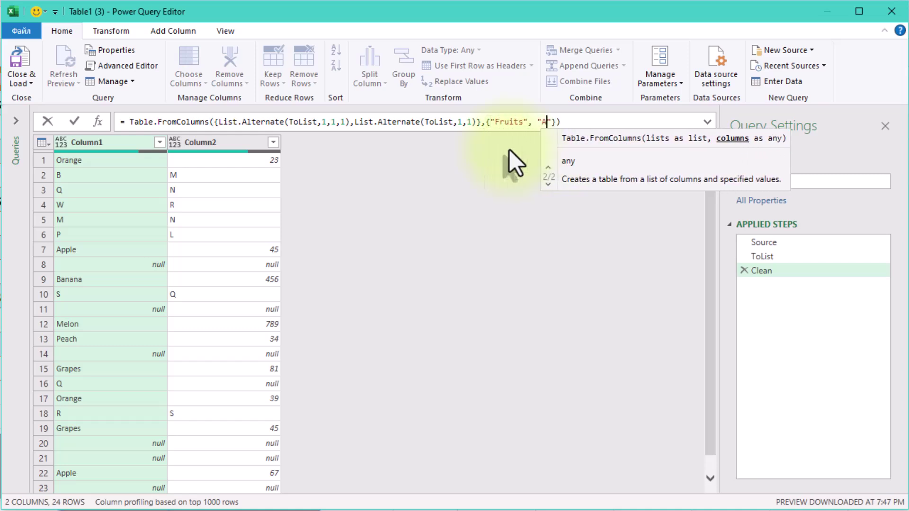
left_click(460, 172)
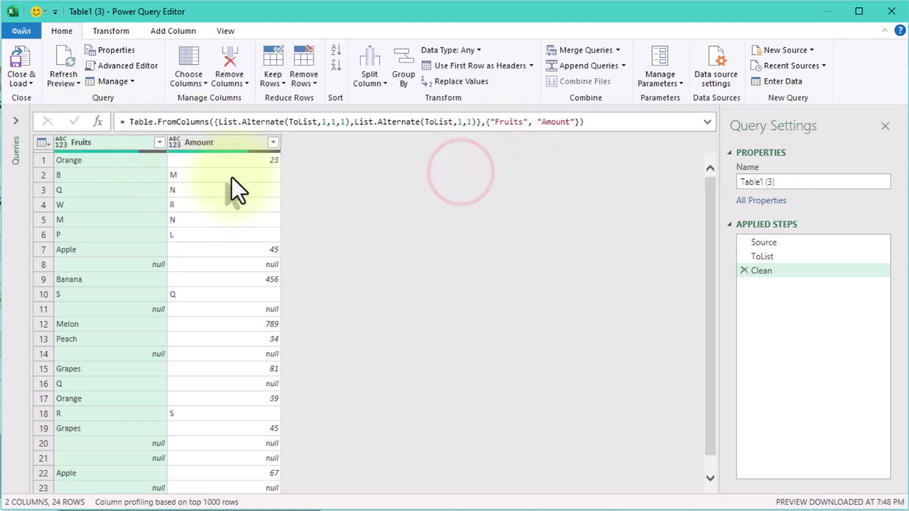
Add a custom step after Clean, rename it Filter, and inspect the Amount column.
left_click(97, 122)
right_click(753, 285)
left_click(823, 314)
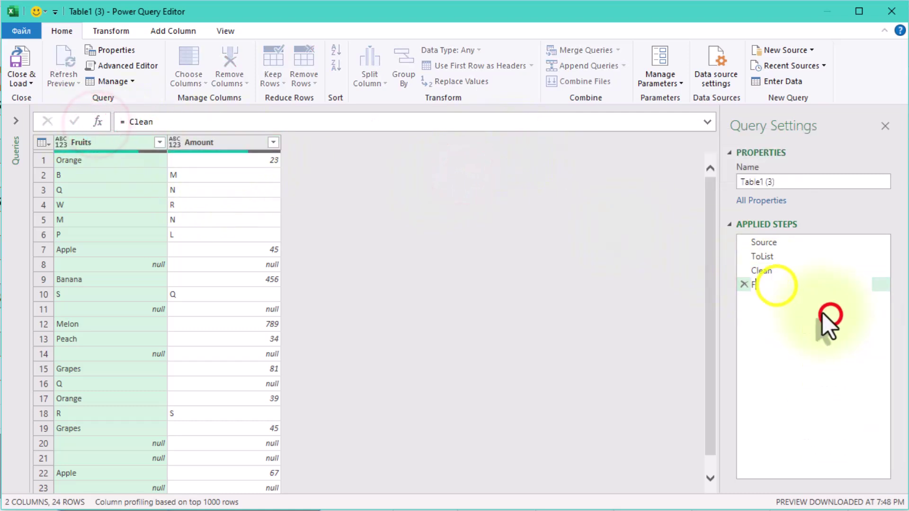
type("Filter")
key("Return")
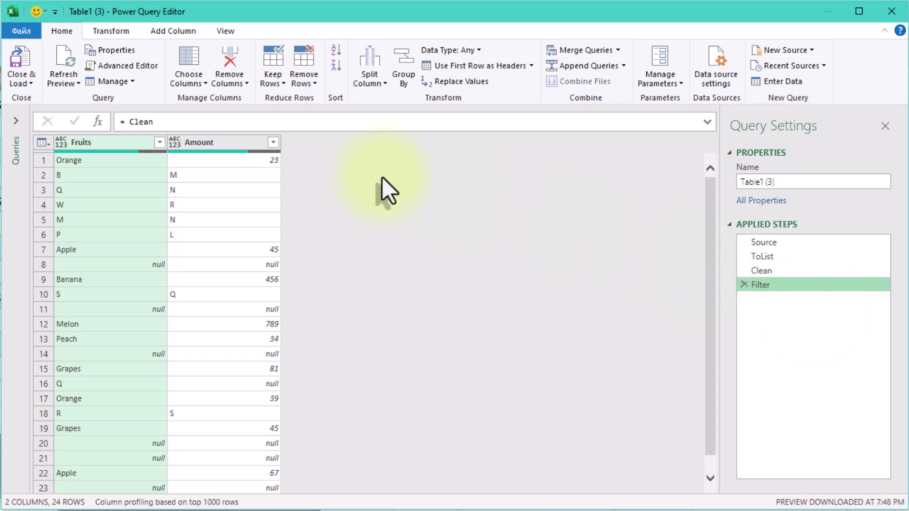
right_click(231, 143)
left_click(226, 139)
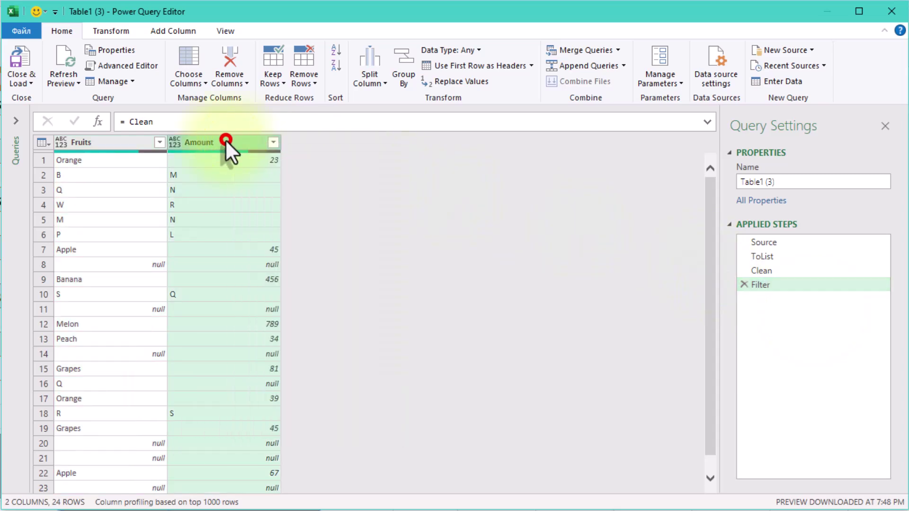
Set the Filter formula to Table.SelectRows(Clean, each Value.Is(_[Amount], type number)).
left_click(135, 122)
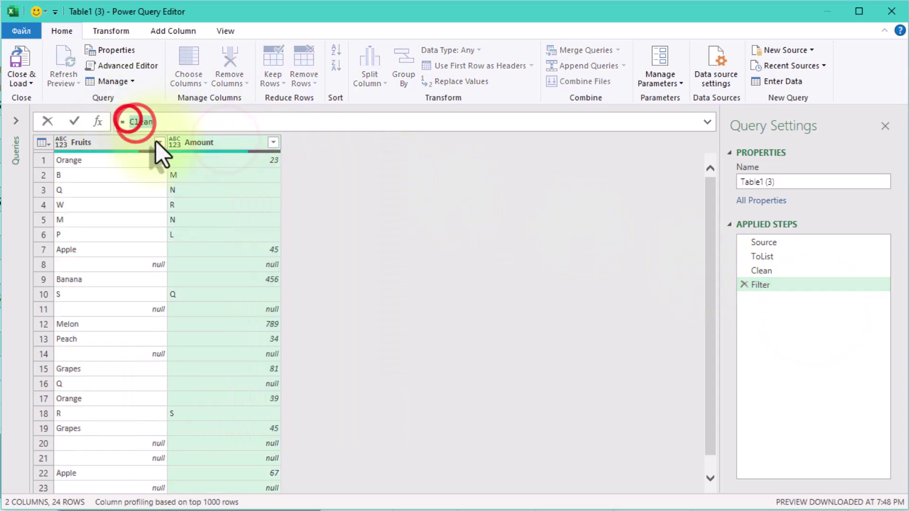
type("Table")
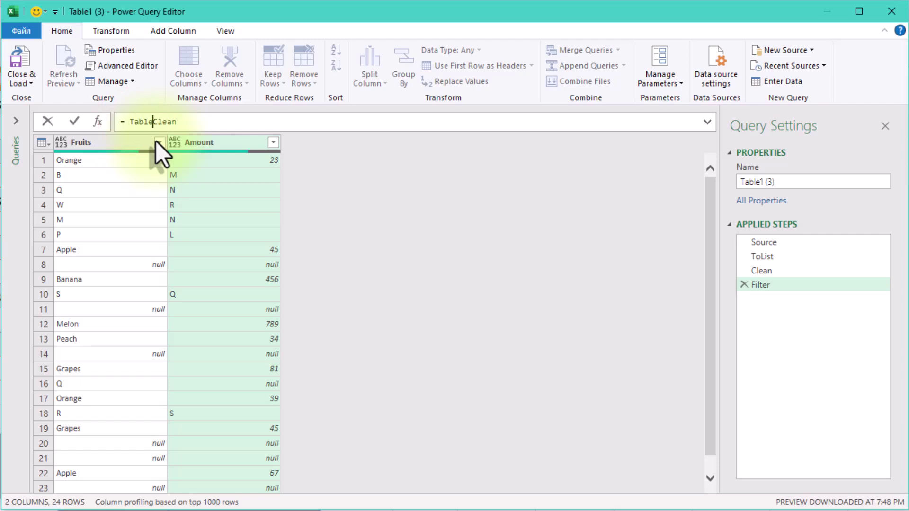
type(".SelectRow")
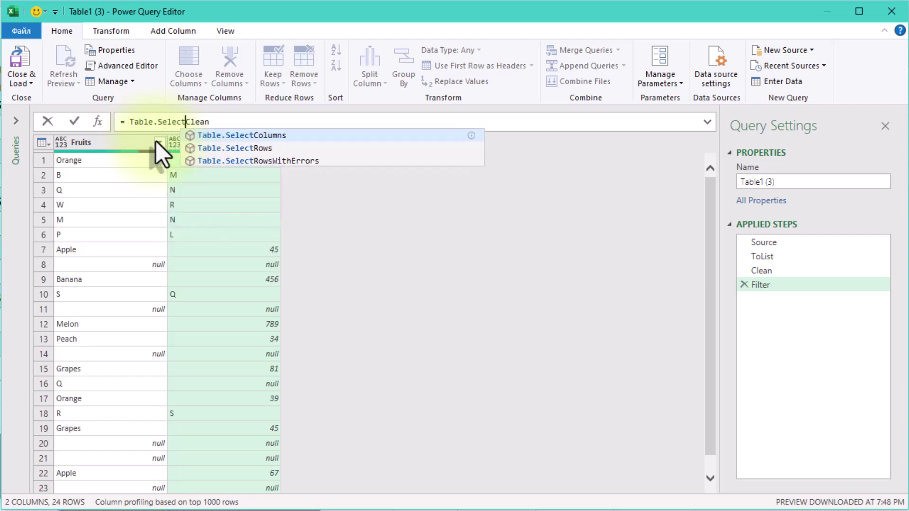
type("s(")
key("End")
type(", ")
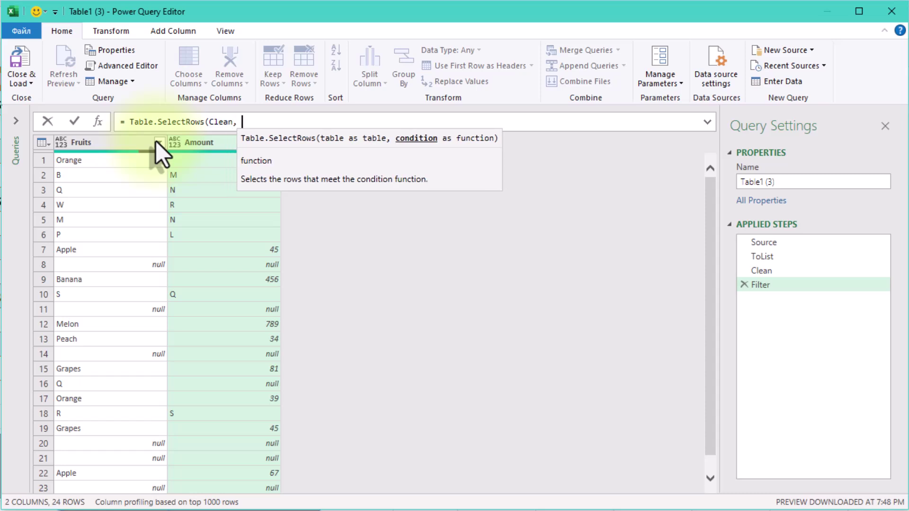
type("each _")
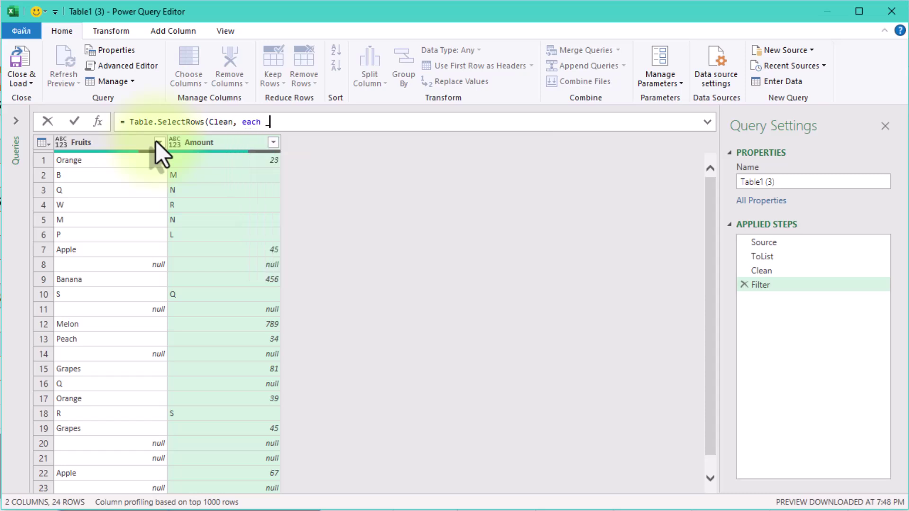
type("[Amount]")
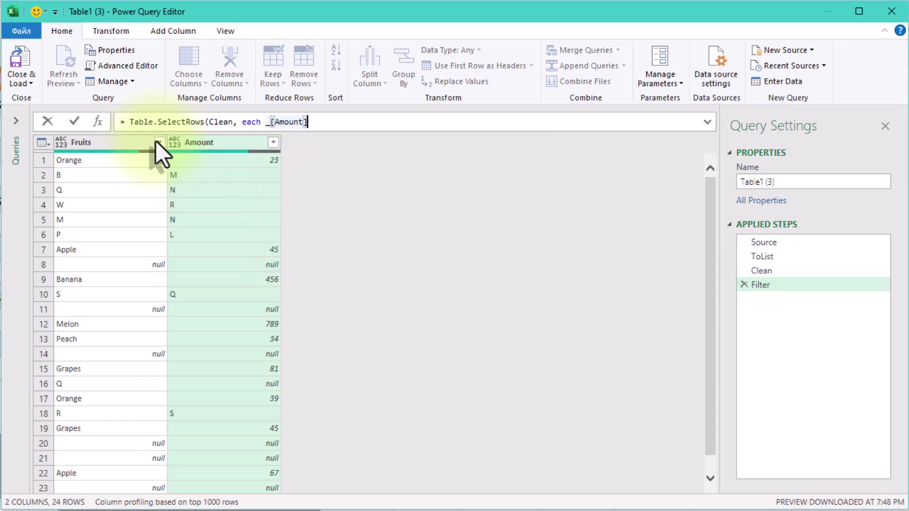
key("Left")
key("Left")
key("Left")
key("Left")
key("Left")
key("Left")
key("Left")
key("Left")
key("Left")
type("Val")
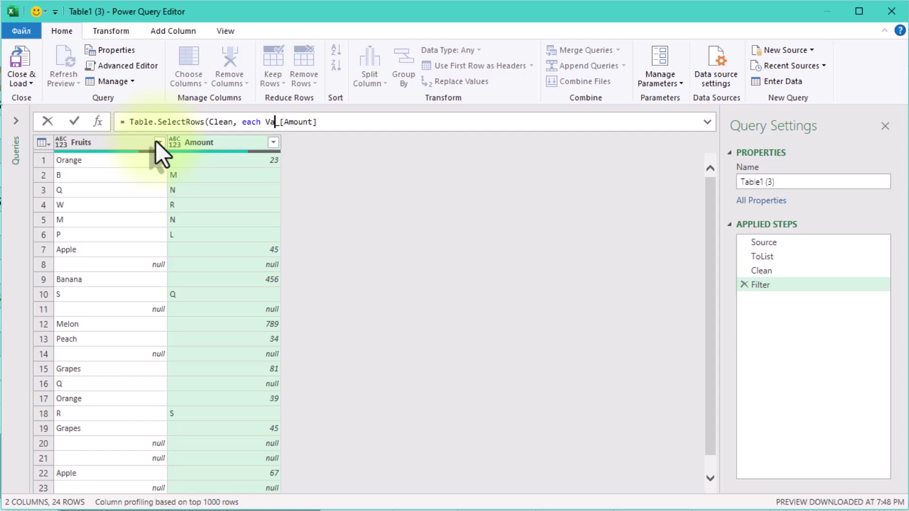
type("ue.Is(_[Amount]")
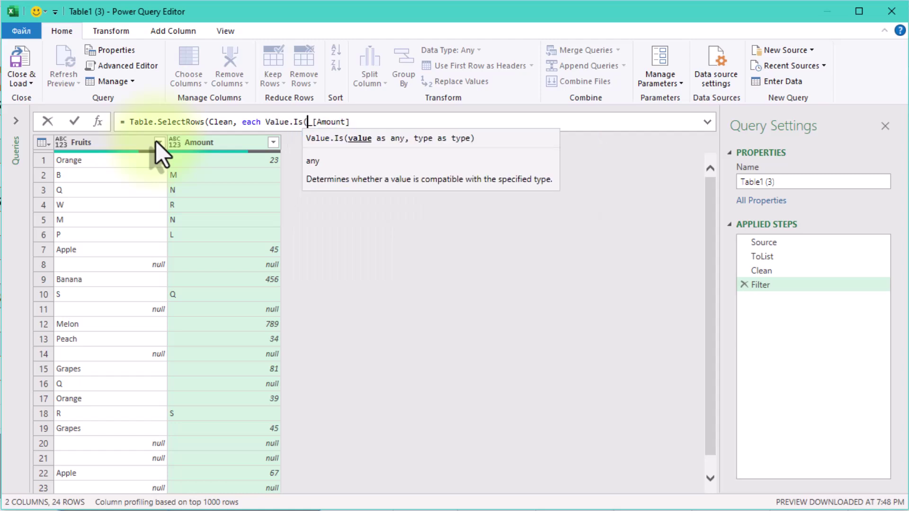
type(", ty")
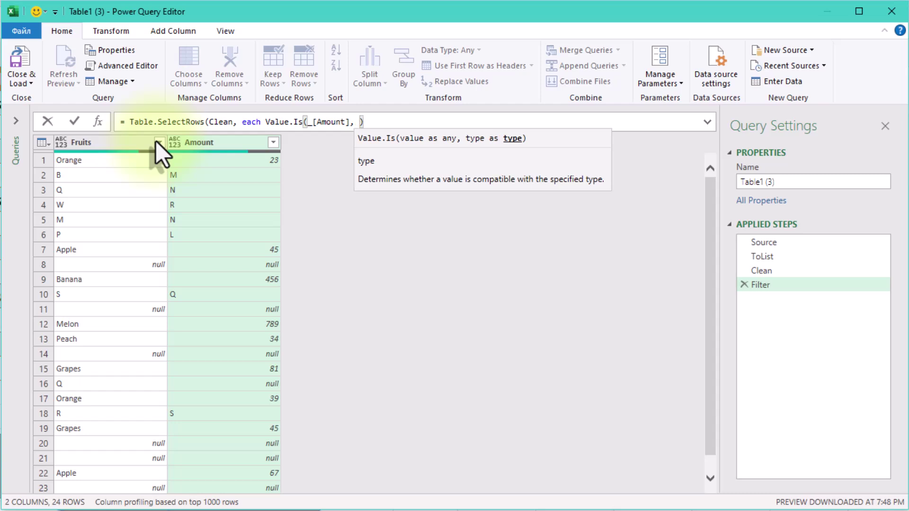
type("pe n")
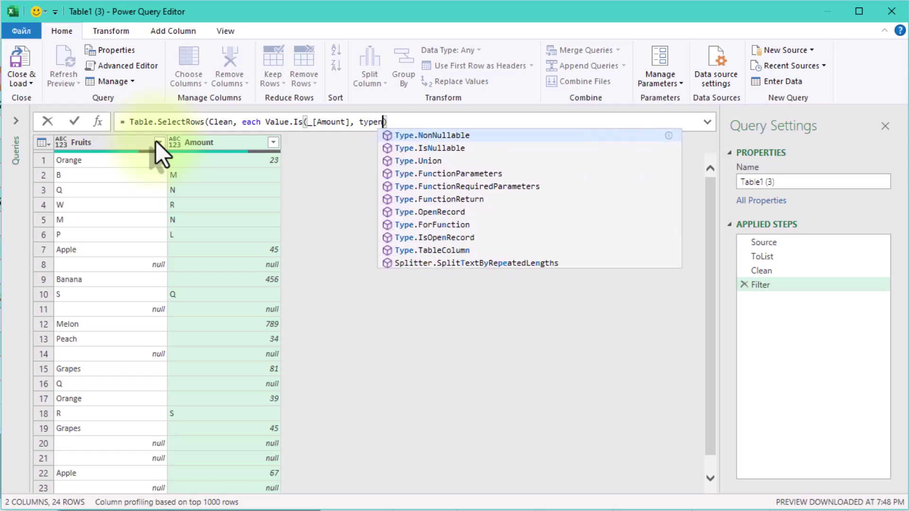
type("umber)")
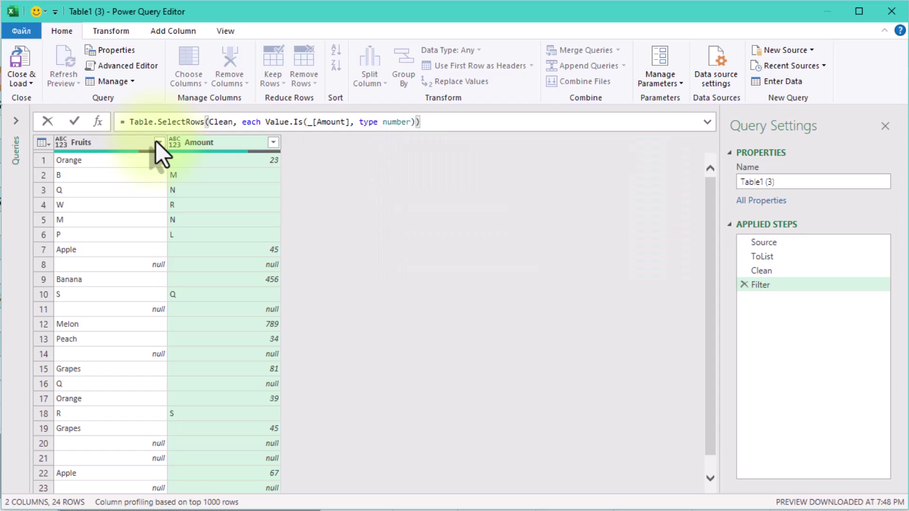
left_click(360, 208)
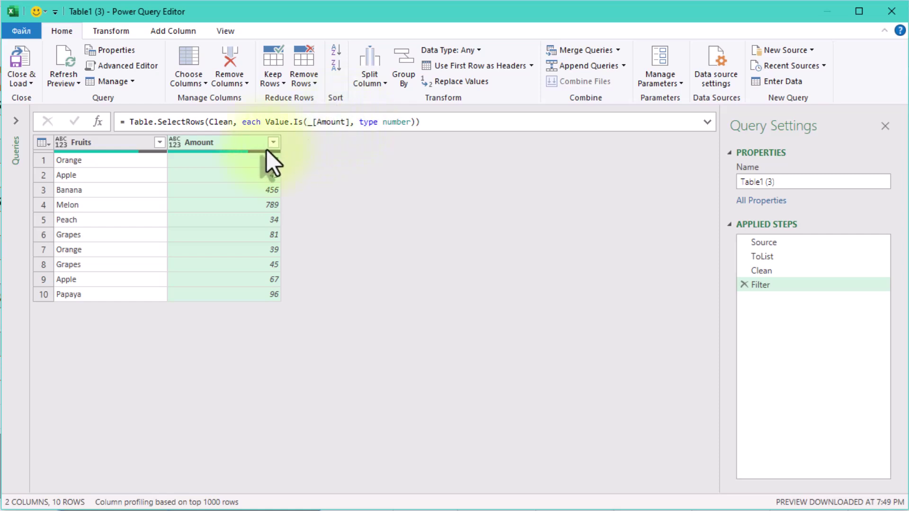
Group by Fruits with a Sum of Amount column named Amount, then sort fruits A to Z.
left_click(149, 32)
left_click(127, 29)
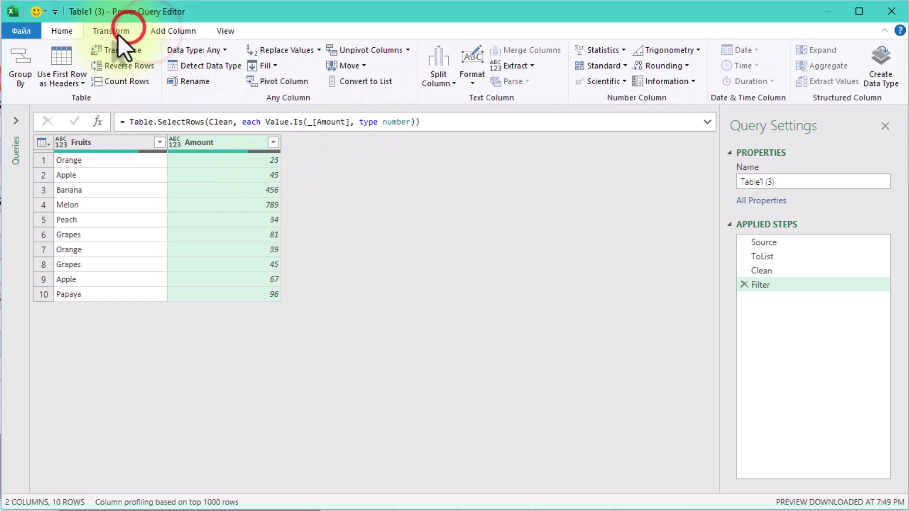
left_click(24, 49)
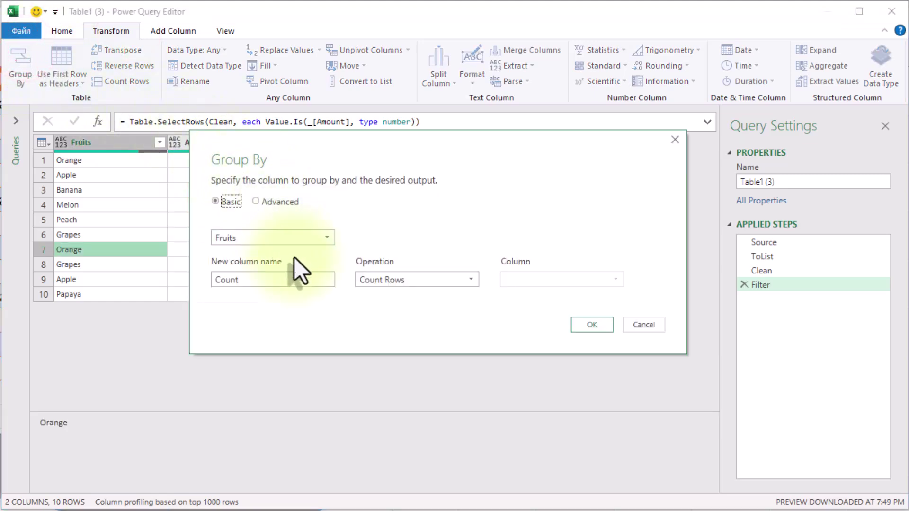
left_click(392, 277)
left_click(406, 297)
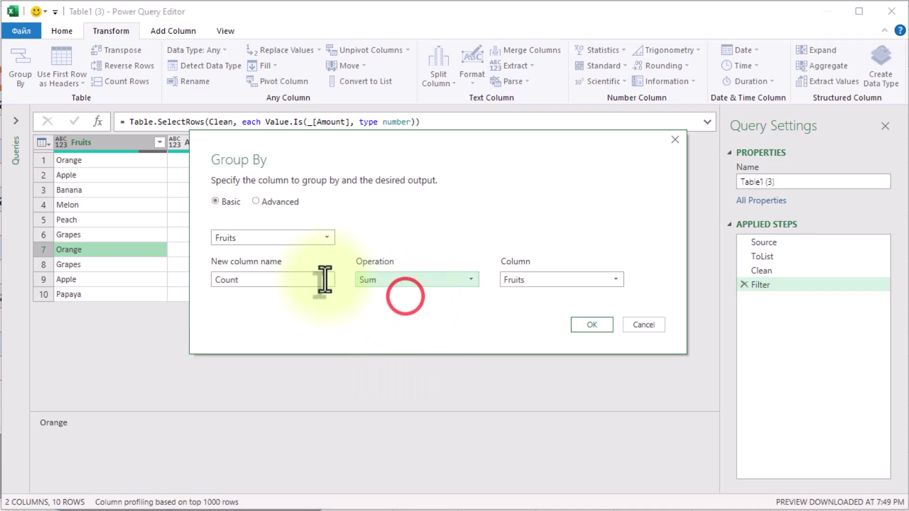
double_click(273, 279)
type("A")
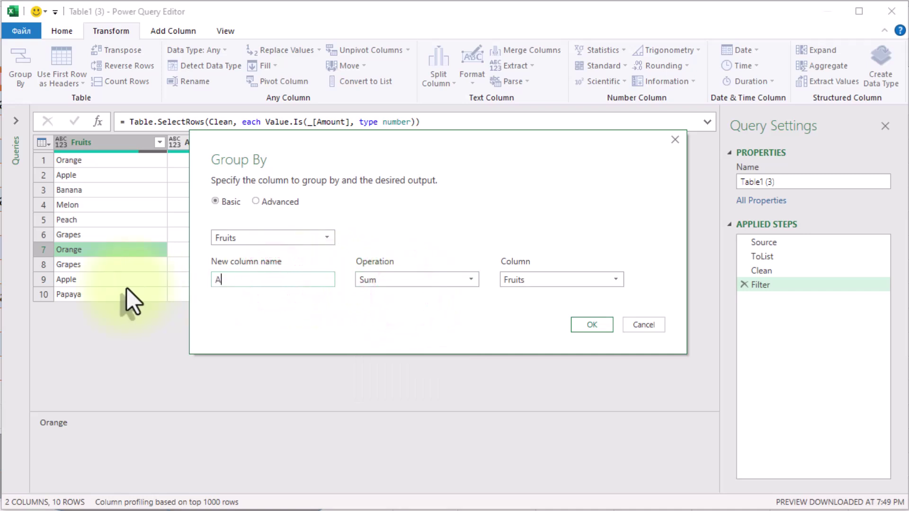
type("mount")
left_click(534, 274)
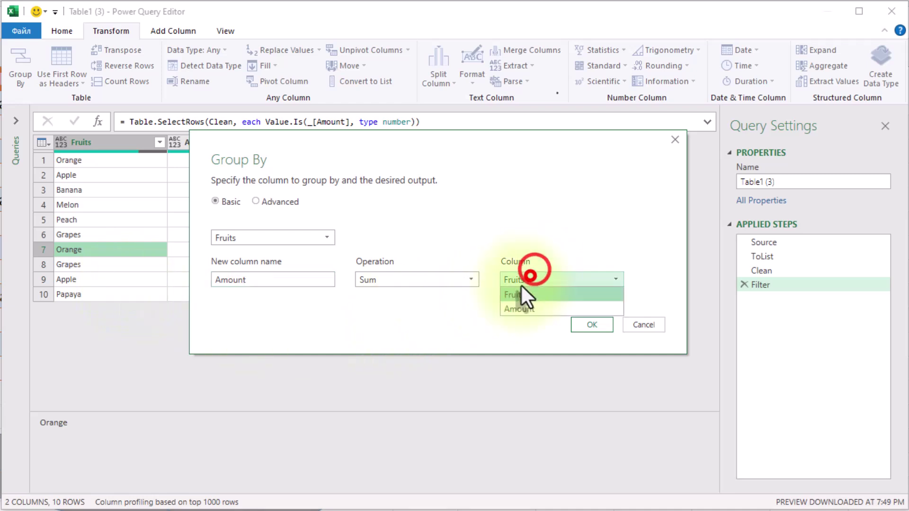
left_click(524, 304)
left_click(581, 329)
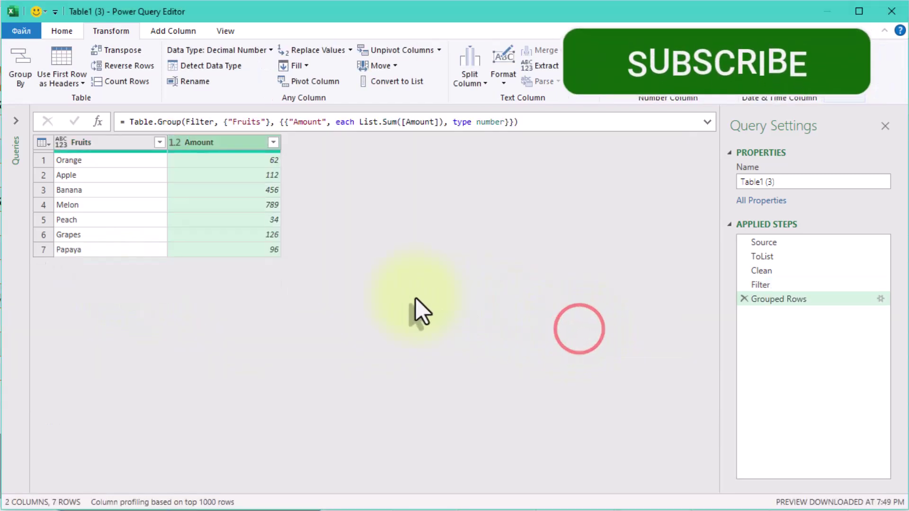
left_click(158, 142)
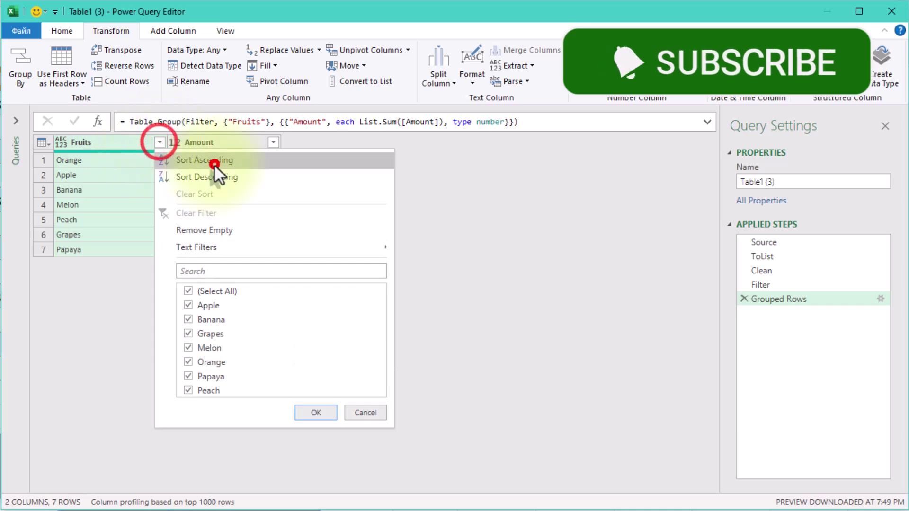
left_click(214, 161)
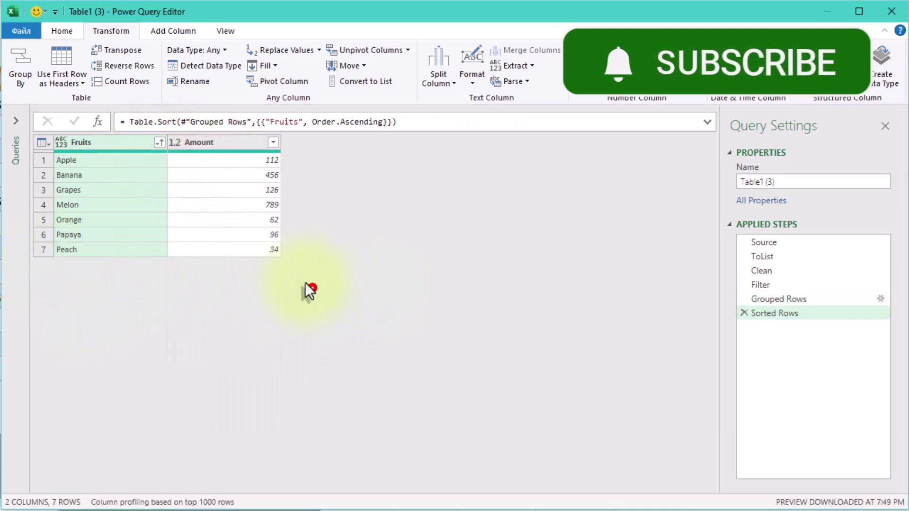
Rename the Grouped Rows step to Group and Sorted Rows to Sort.
right_click(796, 299)
left_click(845, 325)
key("End")
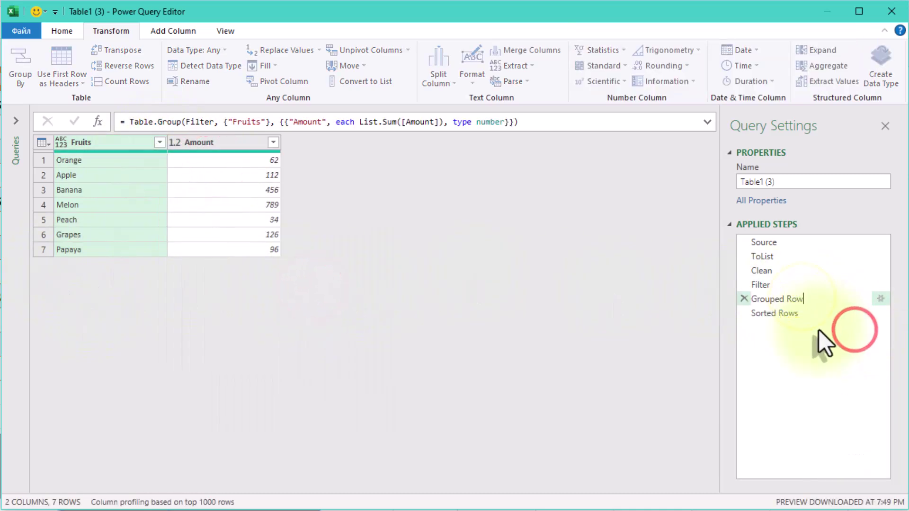
key("BackSpace")
key("BackSpace")
key("BackSpace")
key("BackSpace")
key("BackSpace")
key("BackSpace")
key("BackSpace")
key("Return")
right_click(777, 312)
left_click(811, 338)
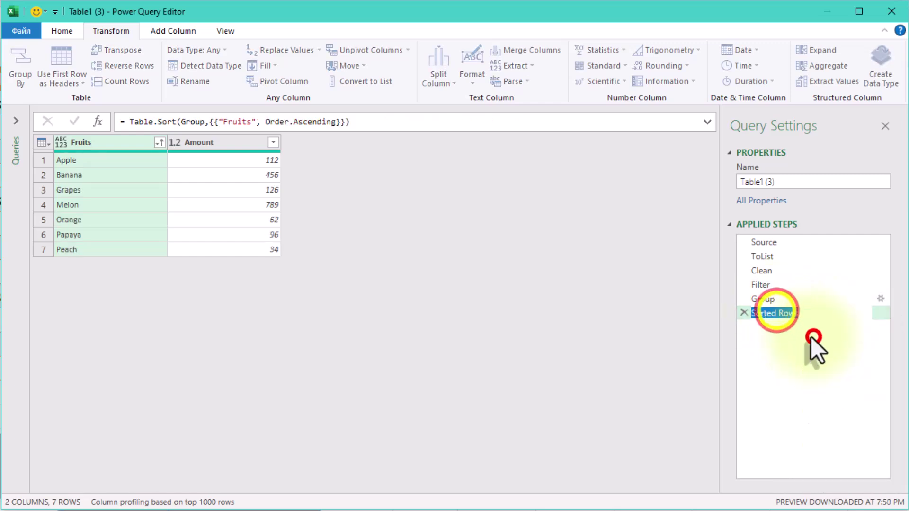
key("End")
key("BackSpace")
key("BackSpace")
key("BackSpace")
key("BackSpace")
key("BackSpace")
key("BackSpace")
key("BackSpace")
key("Return")
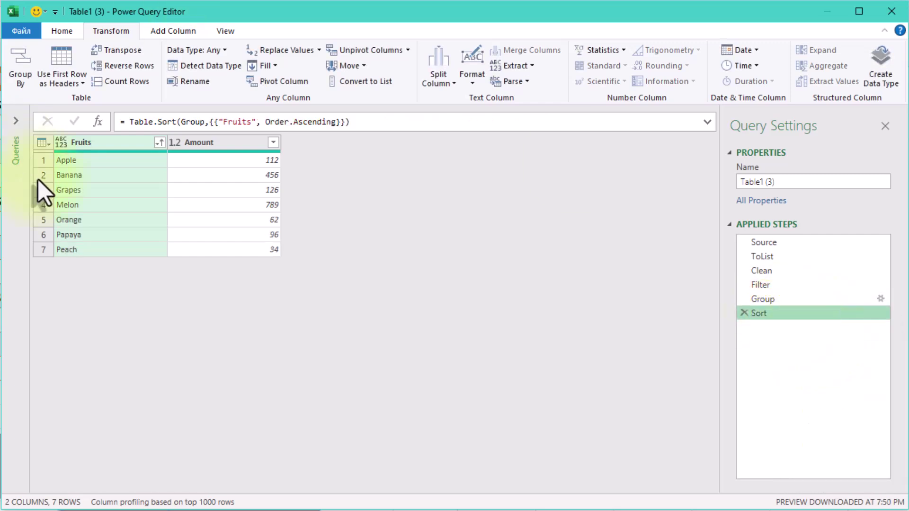
Add a custom step = Sort & Table.FromRecords({[Fruits=null,Amount=null]}), removing the duplicated Table.
left_click(97, 121)
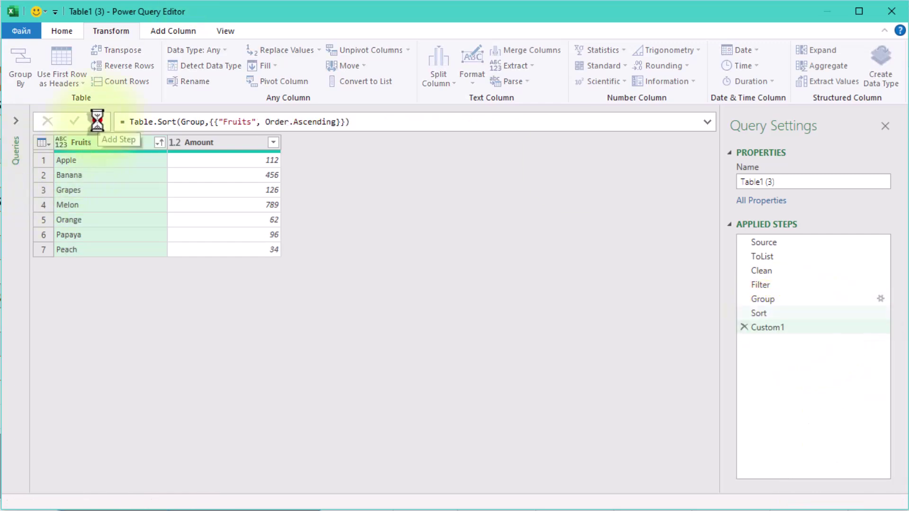
left_click(127, 121)
left_click(155, 123)
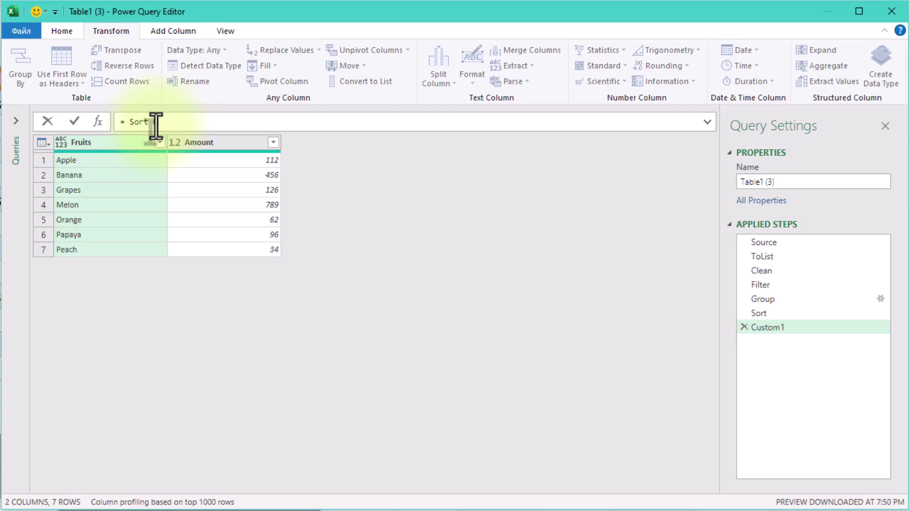
type("T")
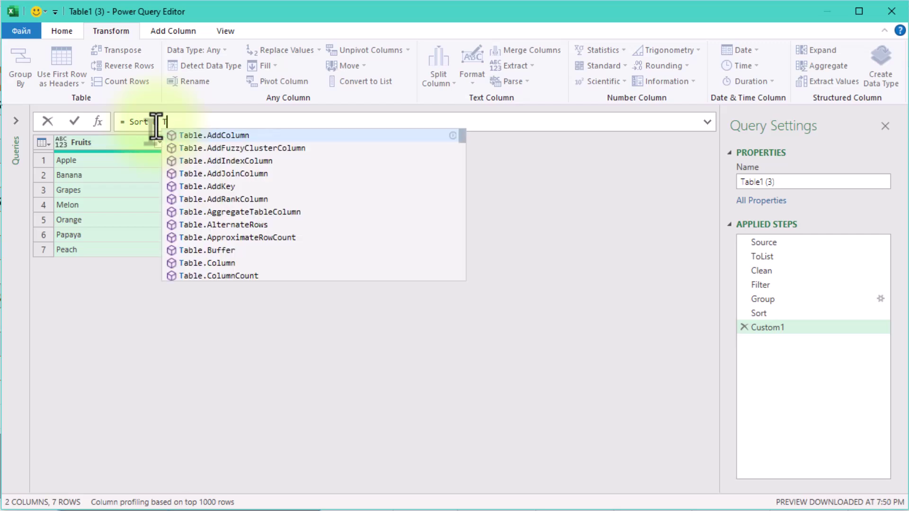
type("able.F")
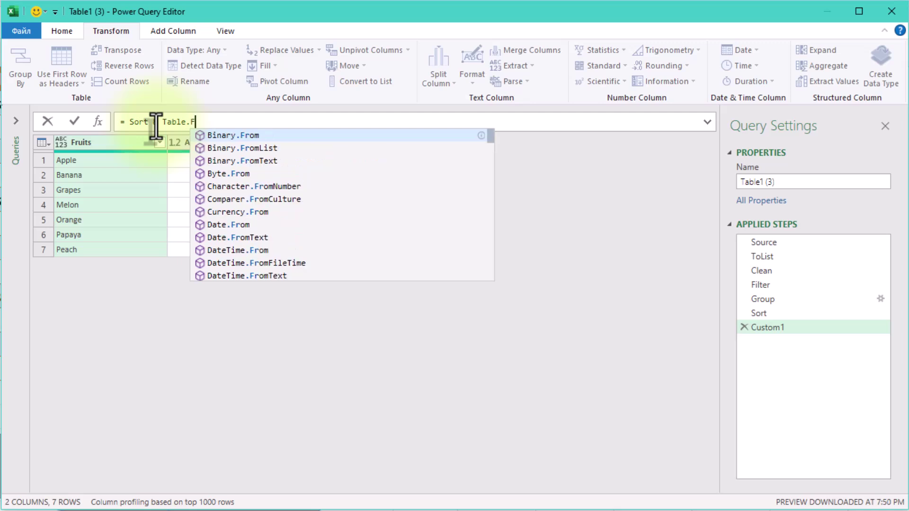
type("romR")
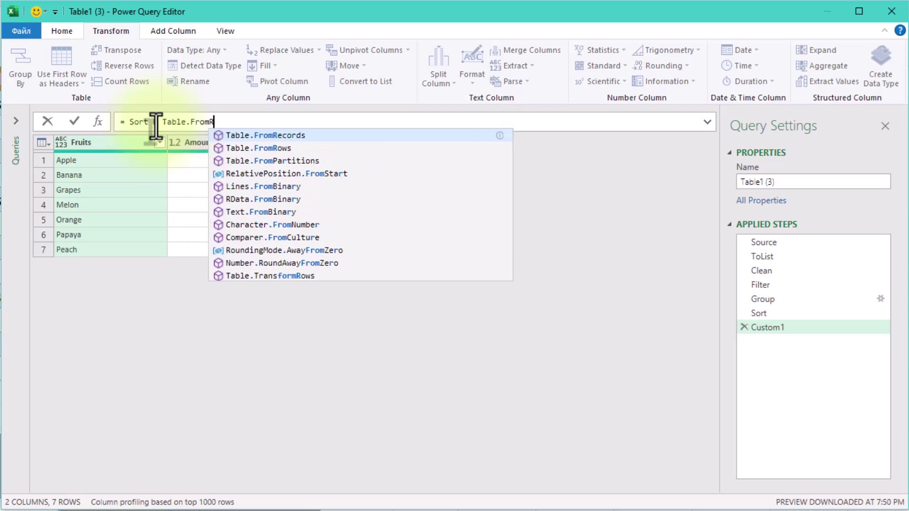
key("Tab")
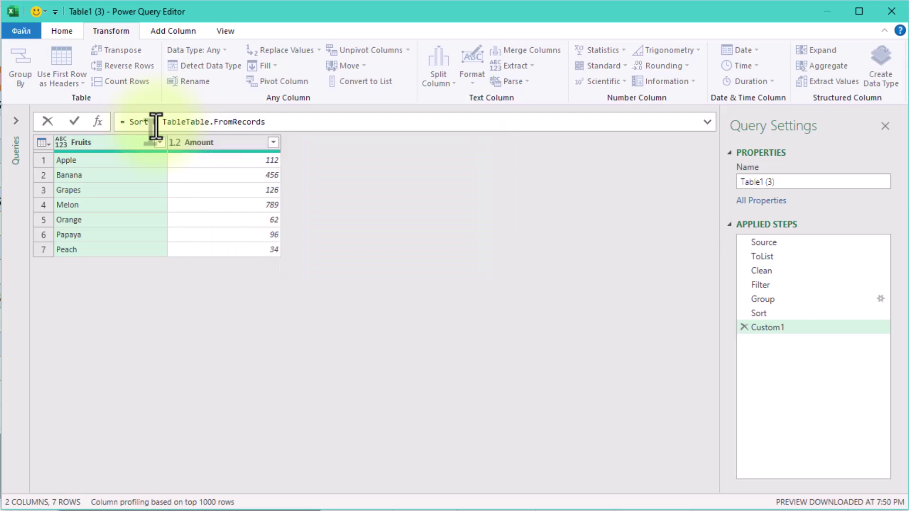
type("({[Fruits=null,")
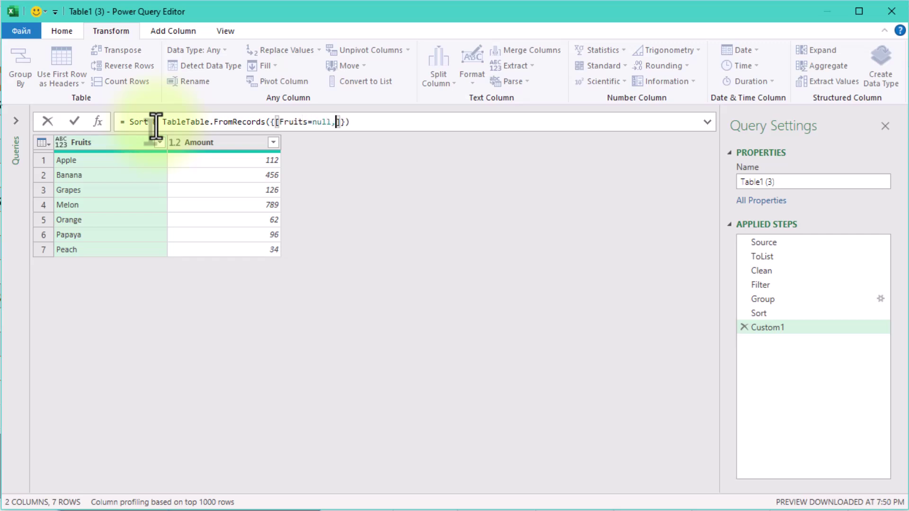
type("Amount ")
type("null")
key("Return")
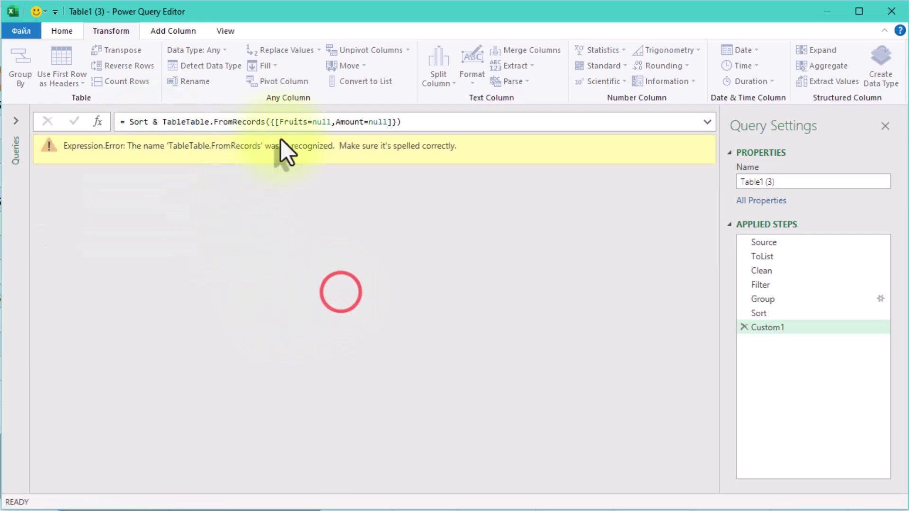
left_click(186, 122)
key("BackSpace")
key("BackSpace")
key("BackSpace")
key("BackSpace")
key("BackSpace")
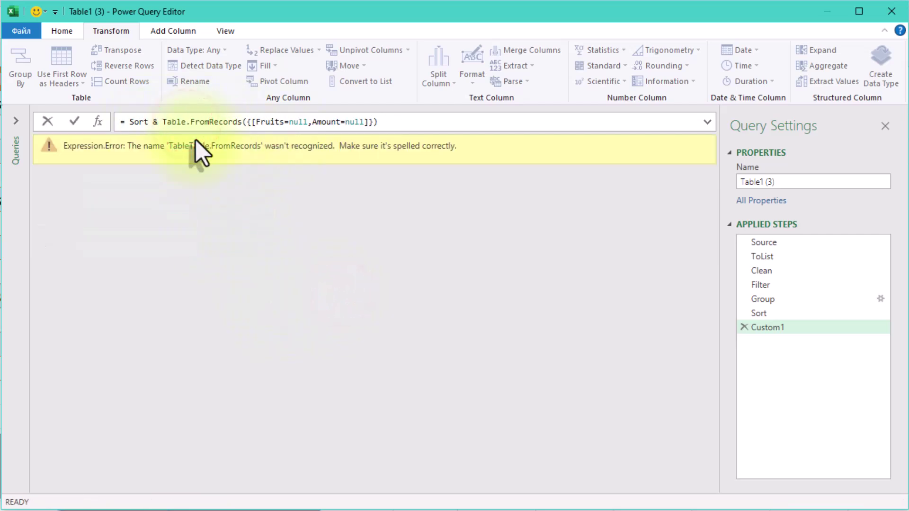
left_click(234, 252)
Add the record [Fruits="Total Amount",Amount=List.Sum(Sort[Amount])] after the null record.
left_click(369, 122)
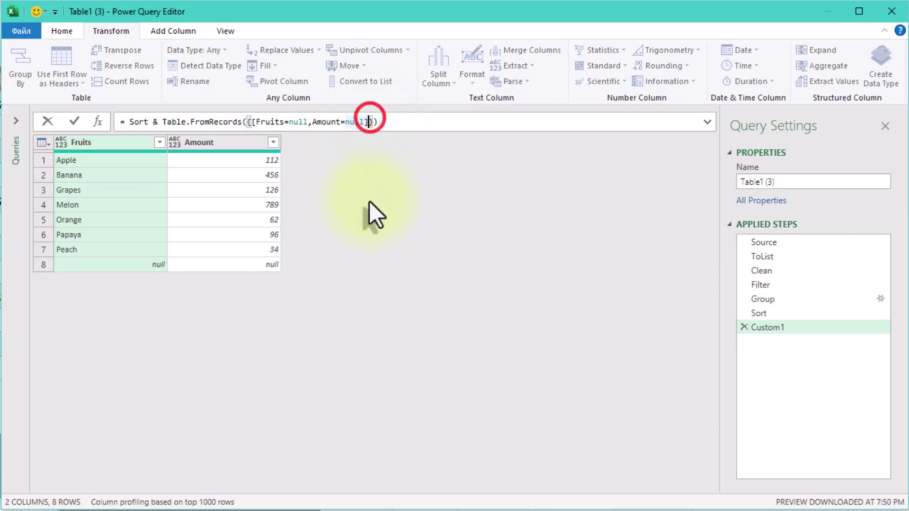
type(",")
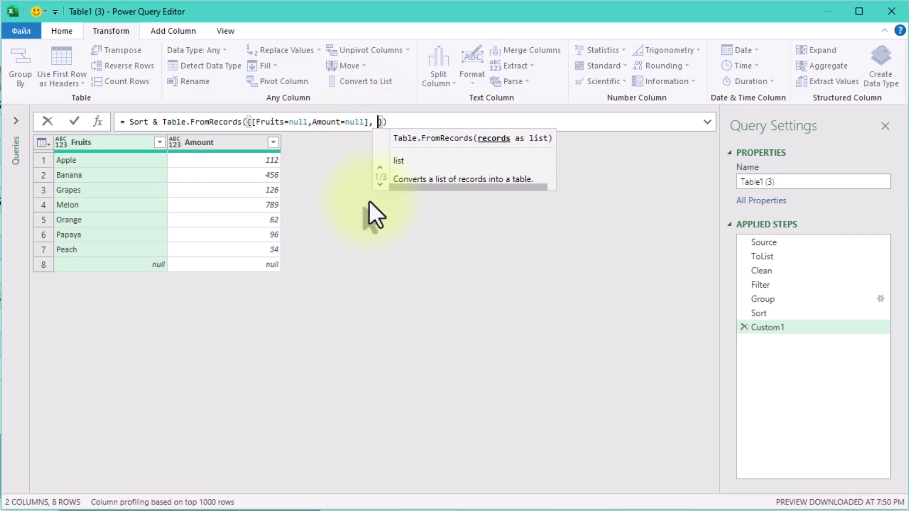
type("[Fruits=null,Amount=null]")
double_click(419, 122)
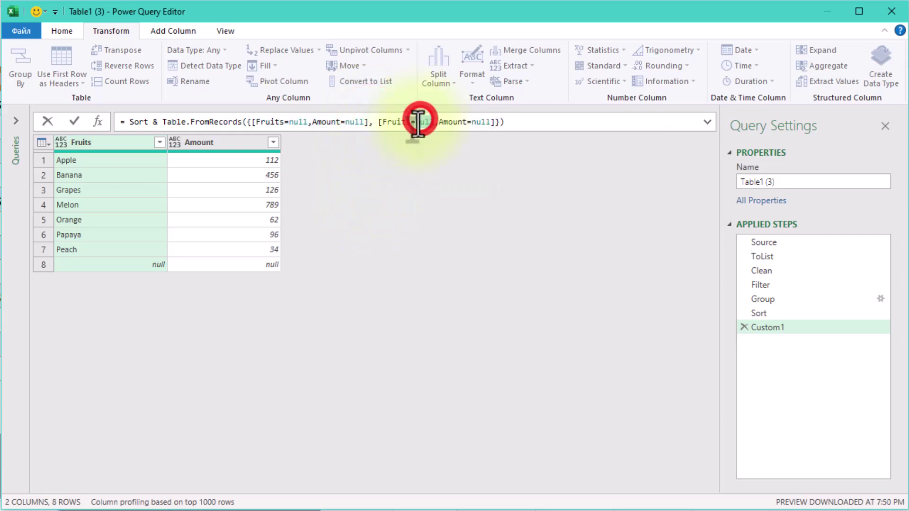
type("\"Total Amount")
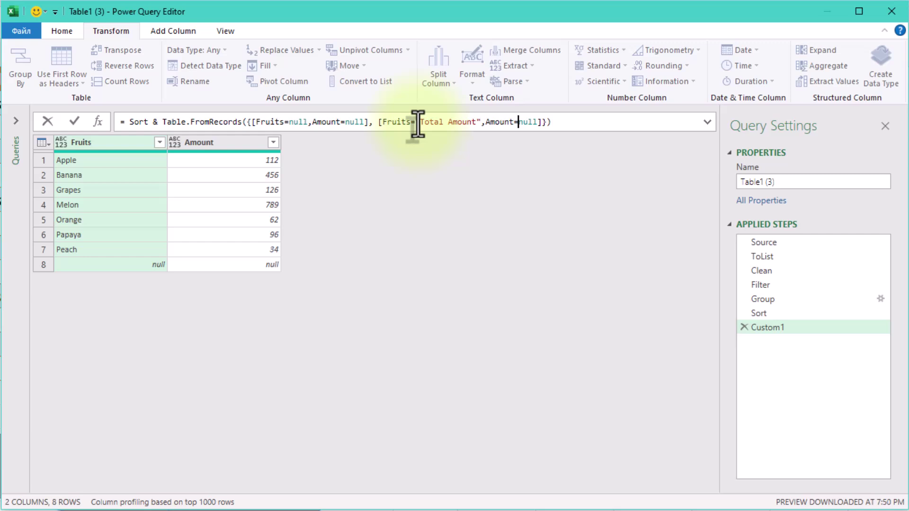
key("Right")
key("shift+Left")
type("List.S")
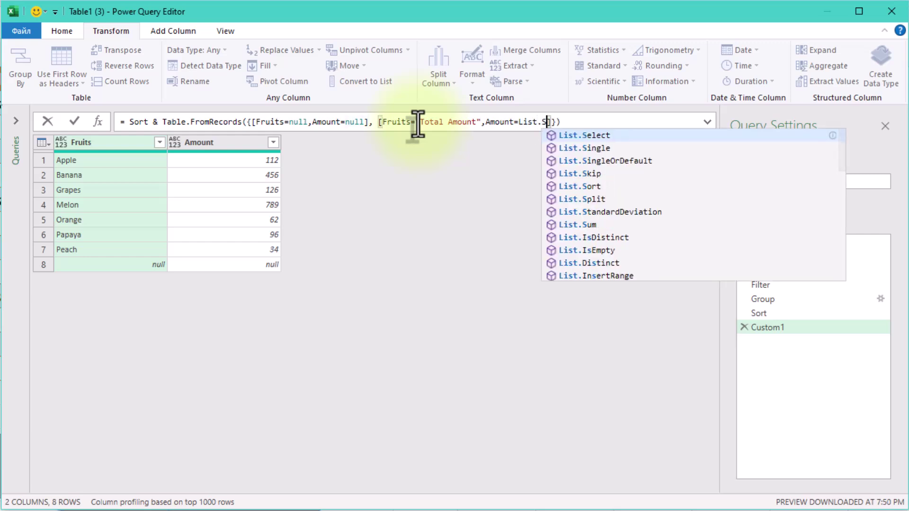
type("u")
key("Tab")
type("(")
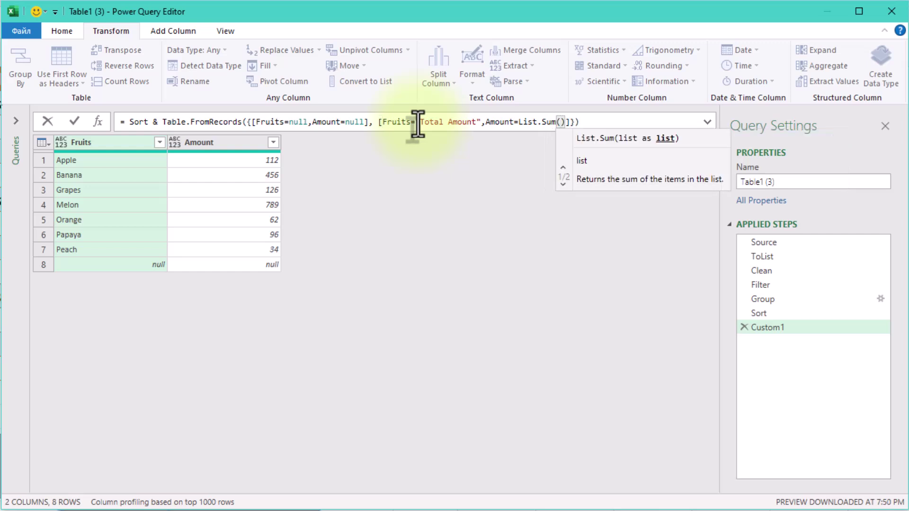
type("Sort[")
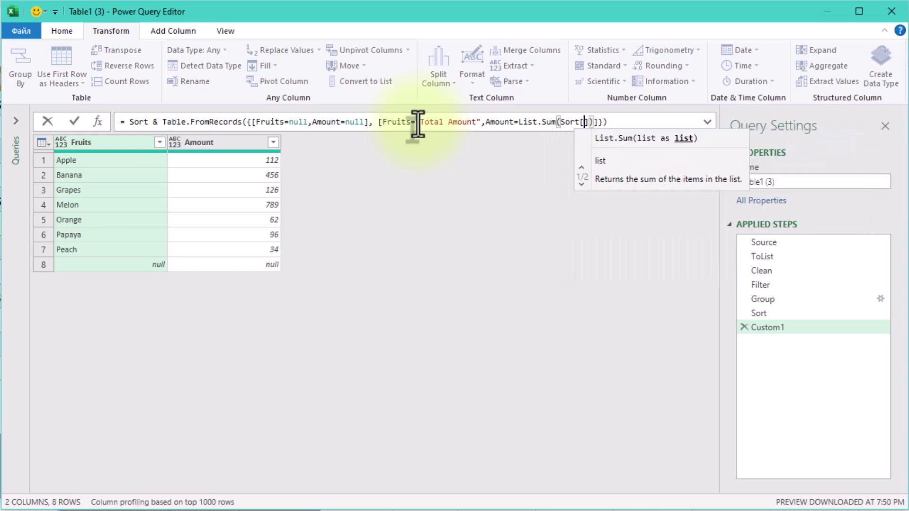
type("Amount")
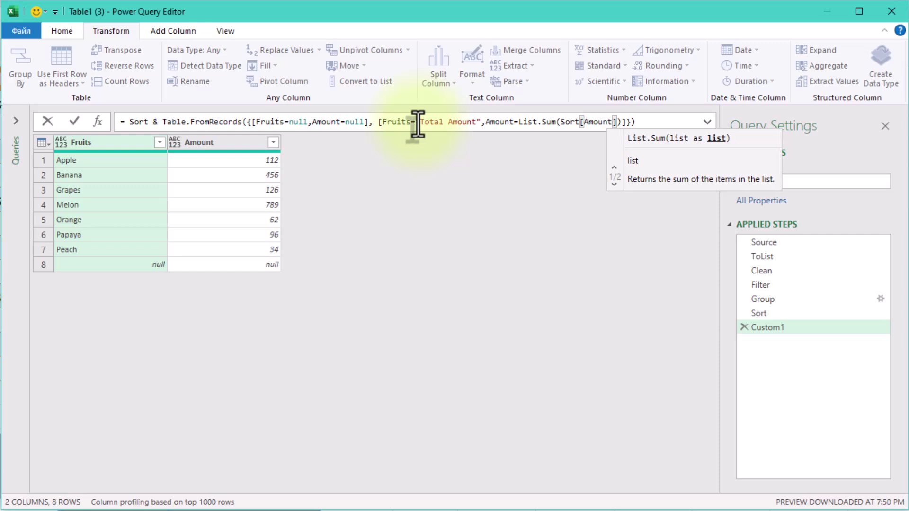
left_click(420, 278)
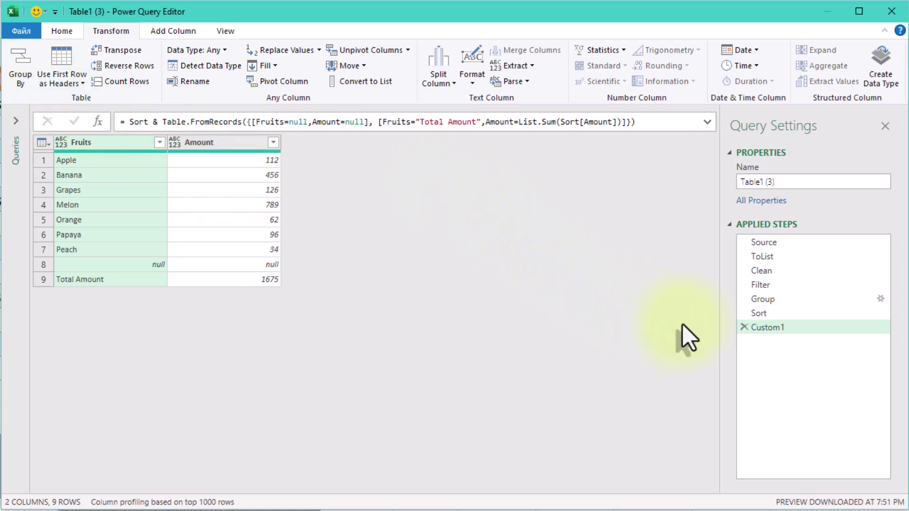
Rename the Custom1 step in Applied Steps to Result.
right_click(767, 331)
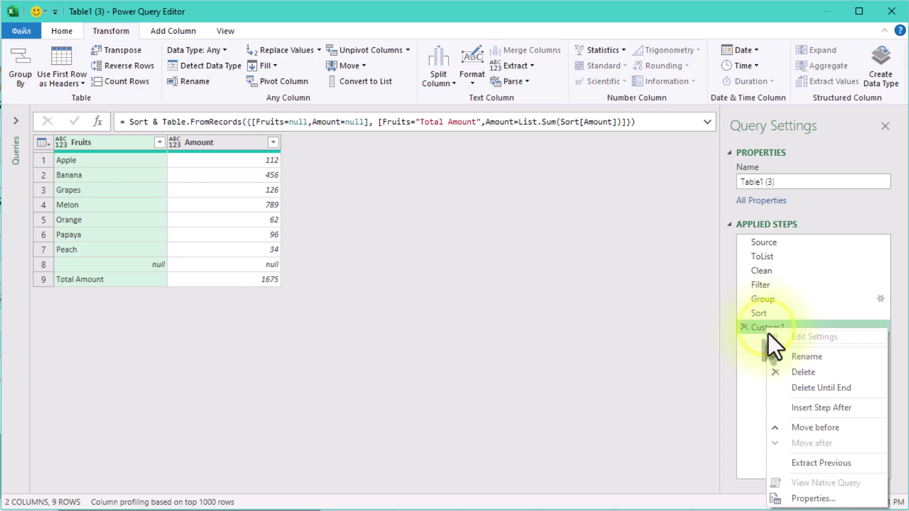
left_click(796, 356)
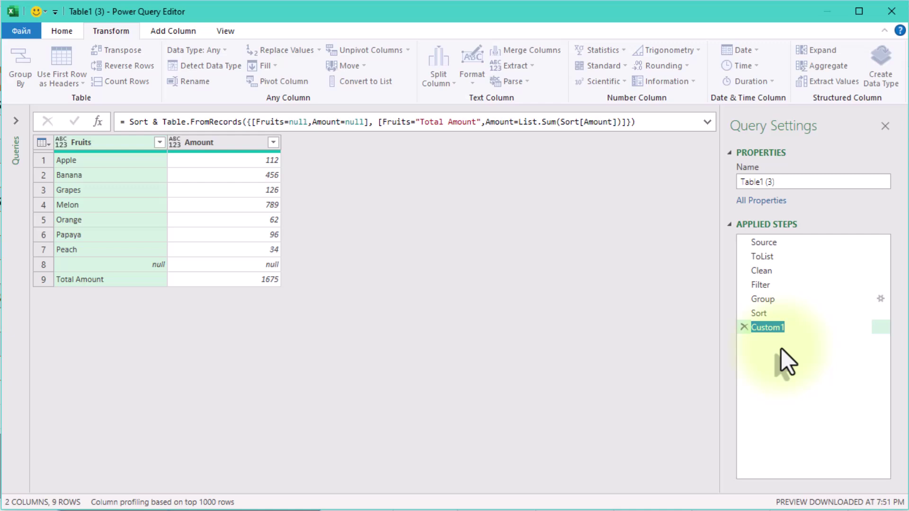
type("Result")
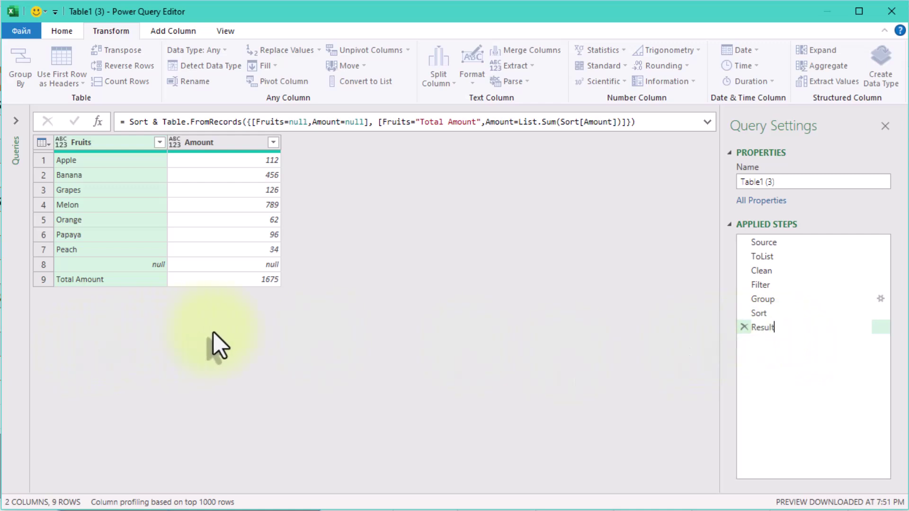
left_click(295, 322)
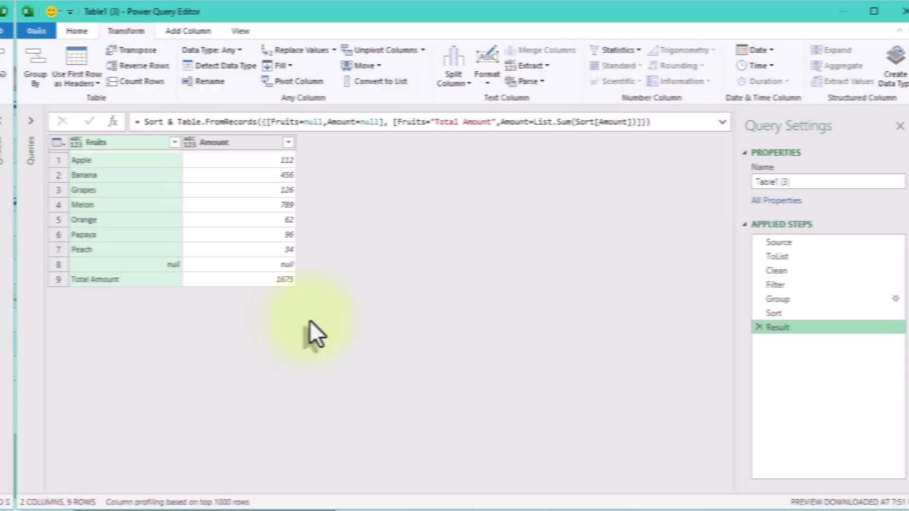